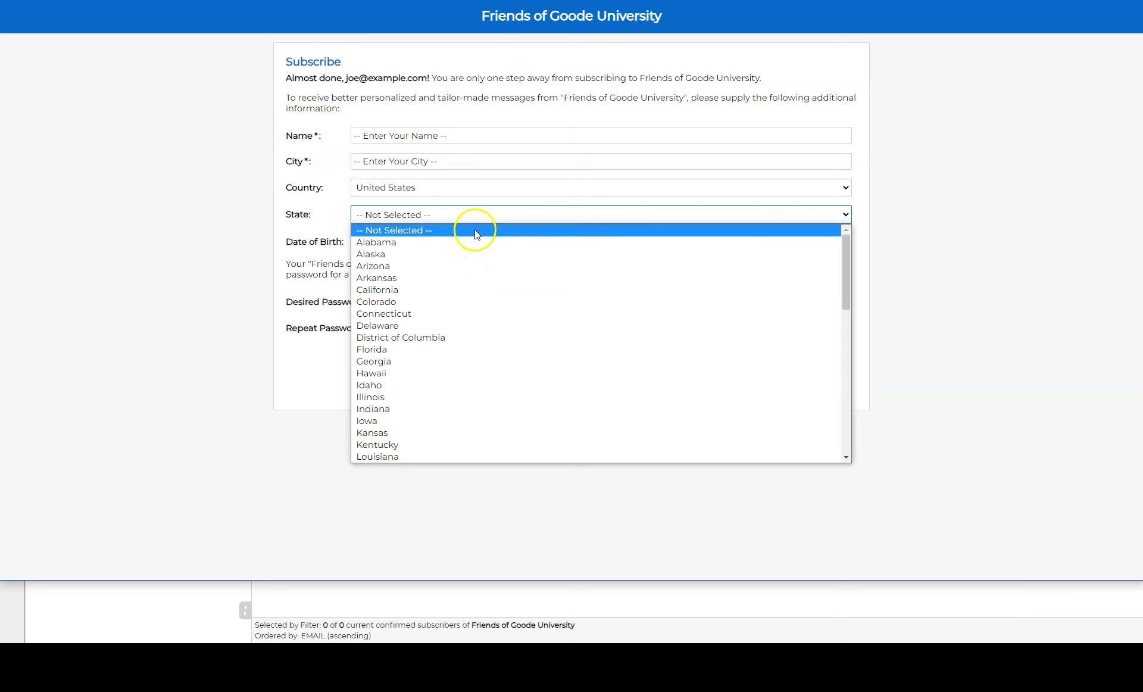
Step: Reset the Country to Not Selected on the subscribe form and examine the choices offered for State
click(472, 230)
click(451, 186)
click(449, 204)
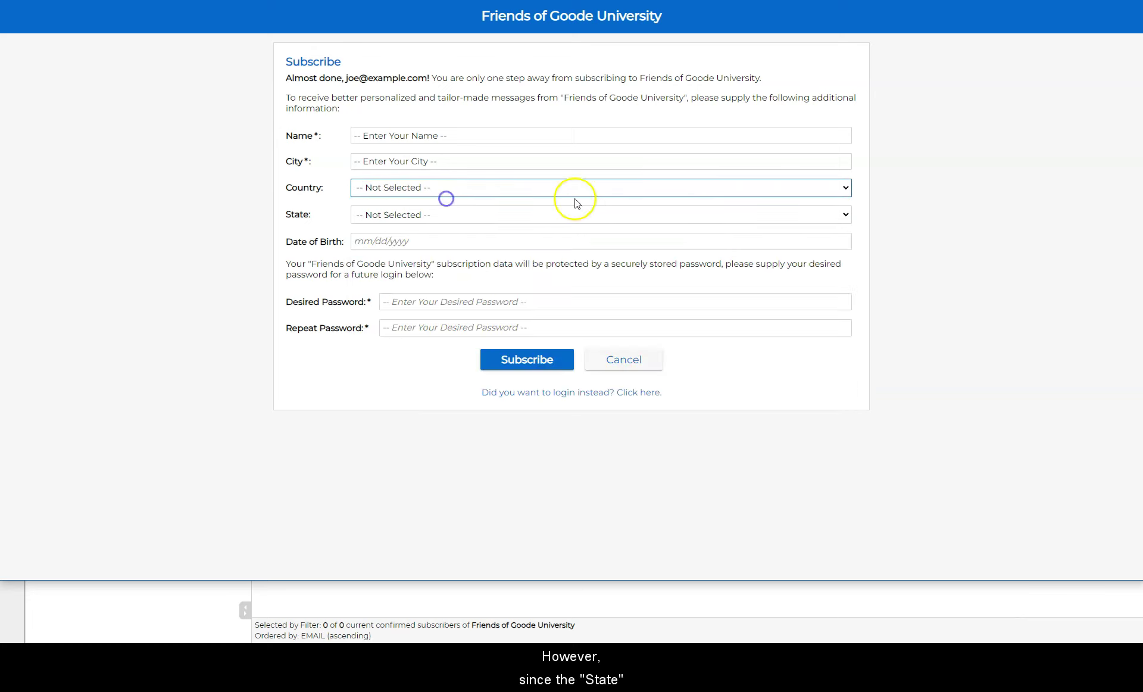
click(847, 216)
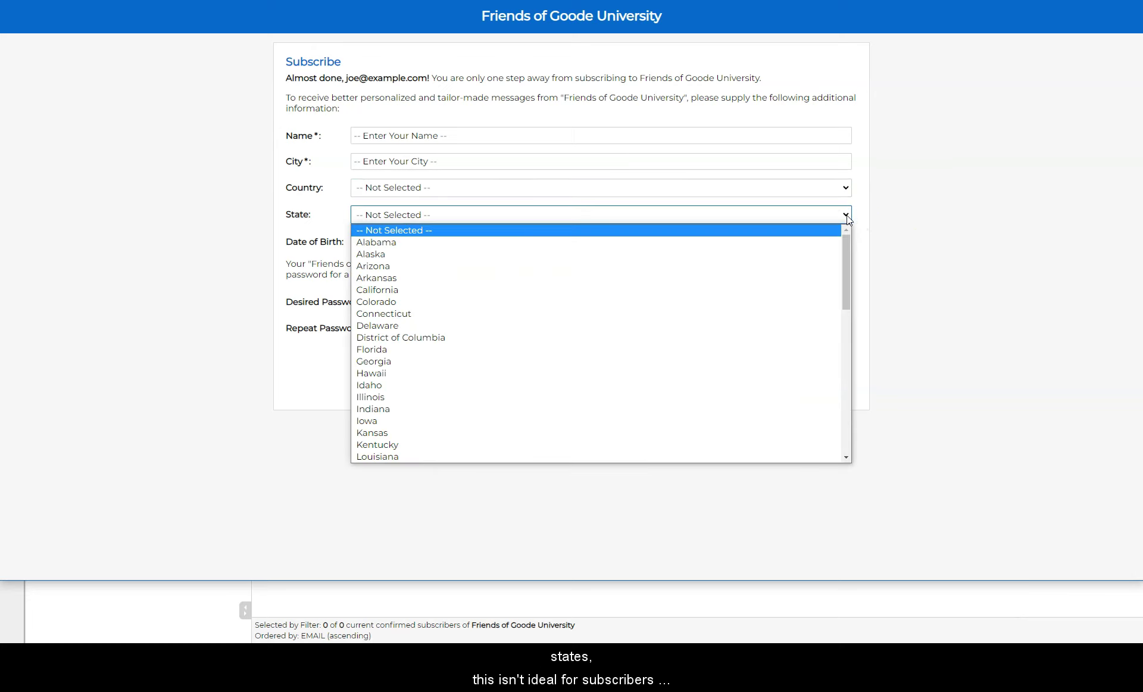
click(845, 216)
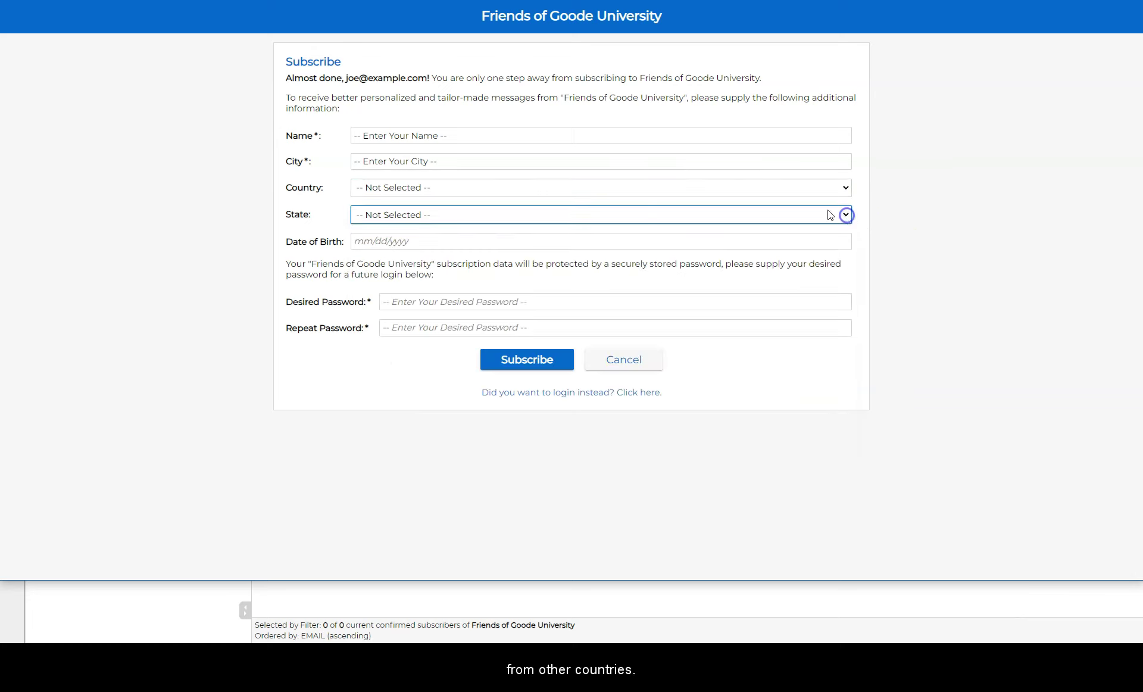
Step: Check the State choices with Australia chosen as the Country, and reset the Country to Not Selected
click(722, 190)
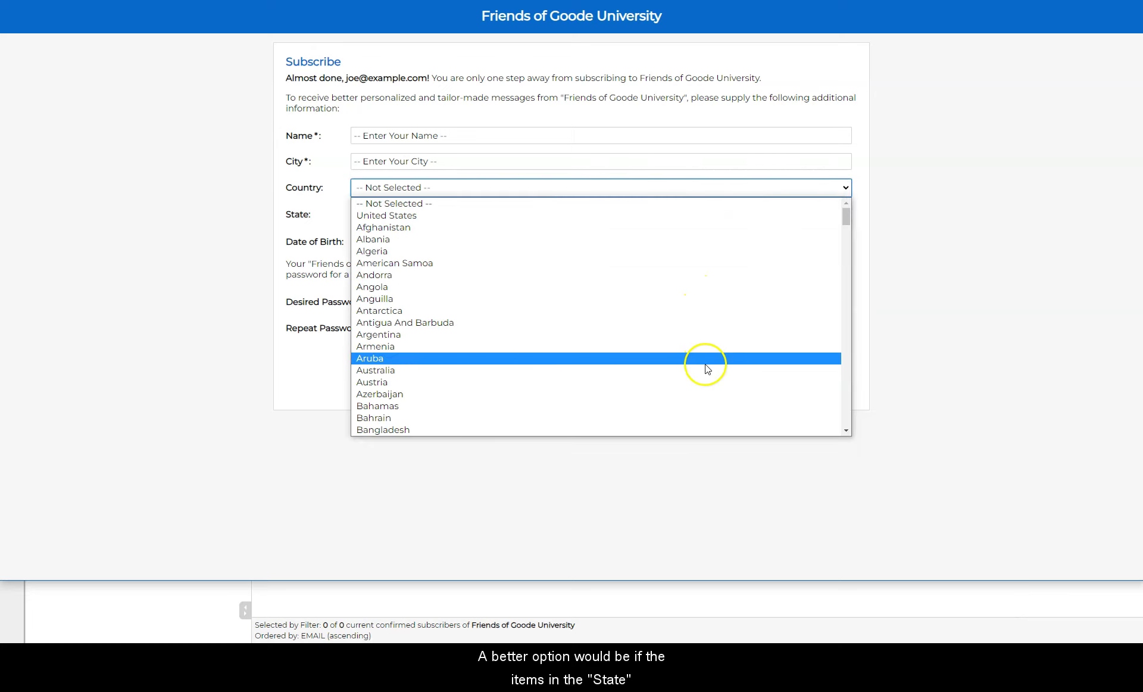
click(704, 371)
click(569, 213)
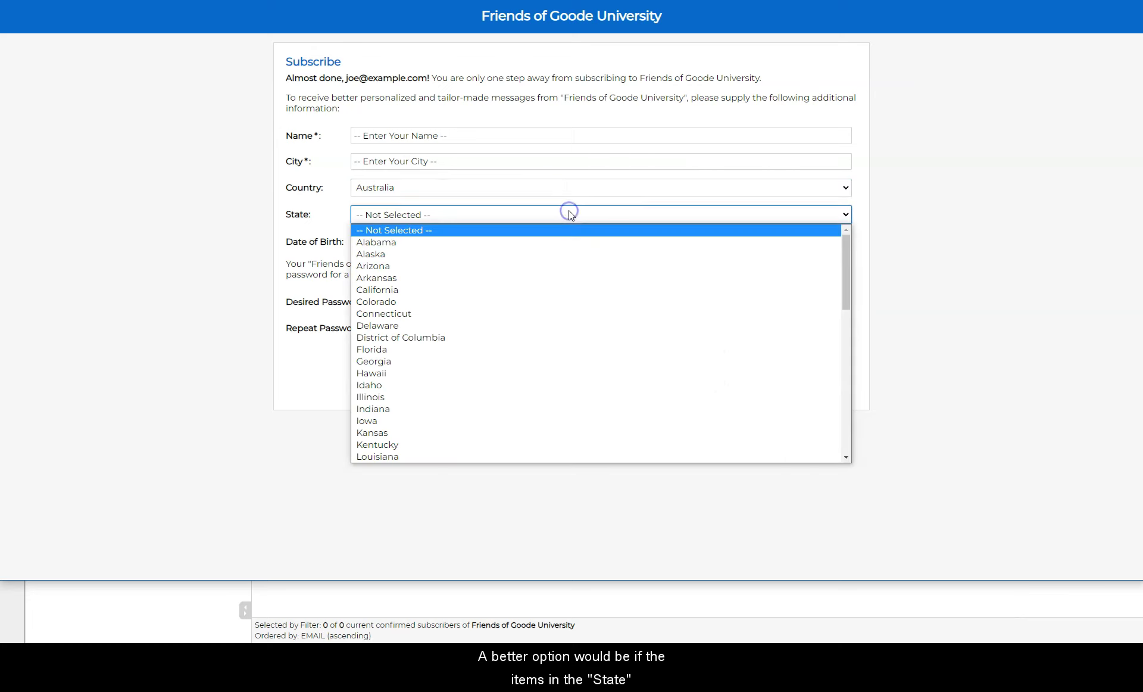
click(569, 212)
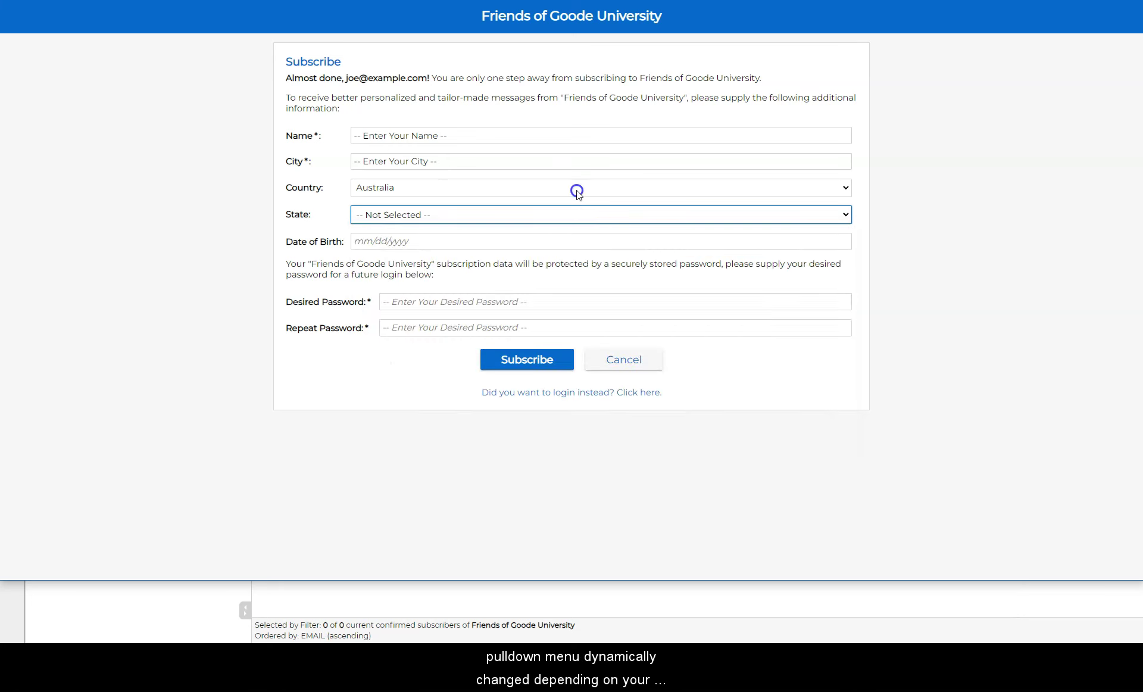
click(576, 191)
click(582, 202)
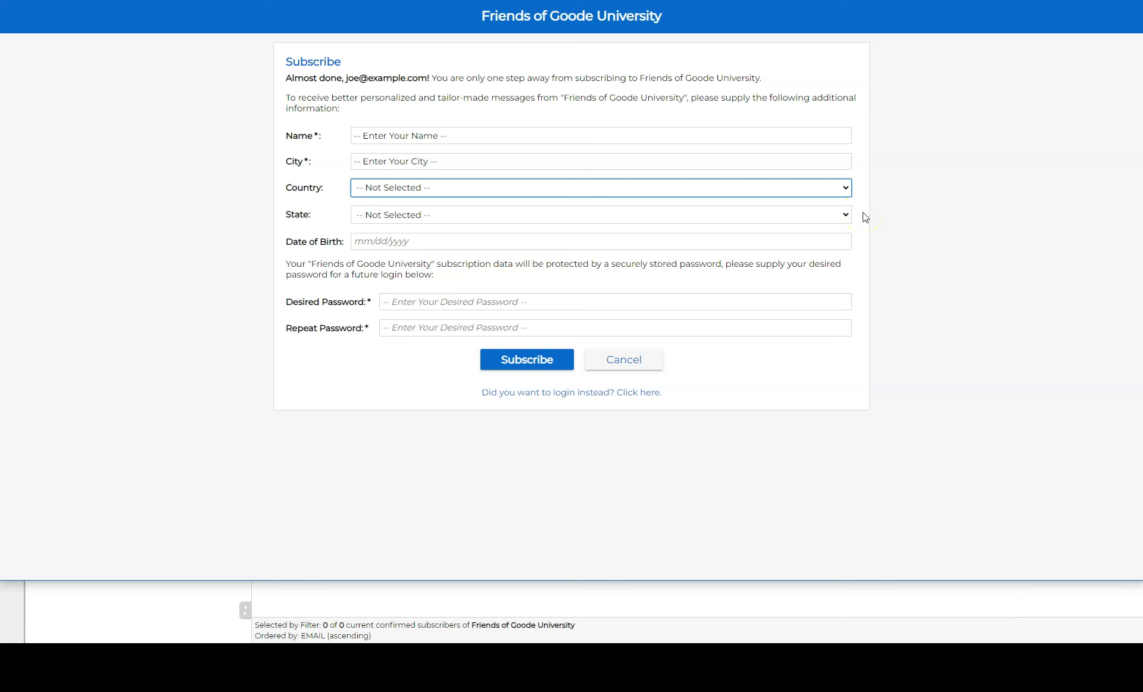
Step: Switch back to the LISTSERV Maestro main window and open the top-level Lookup Tables folder
click(632, 603)
click(130, 12)
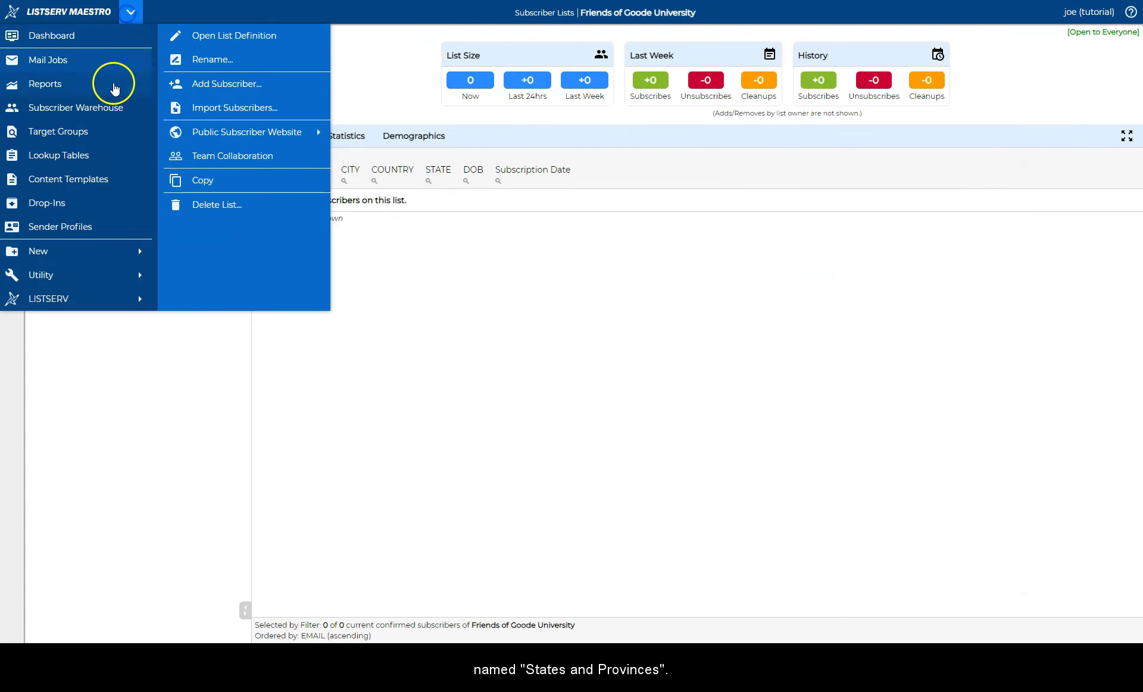
click(101, 154)
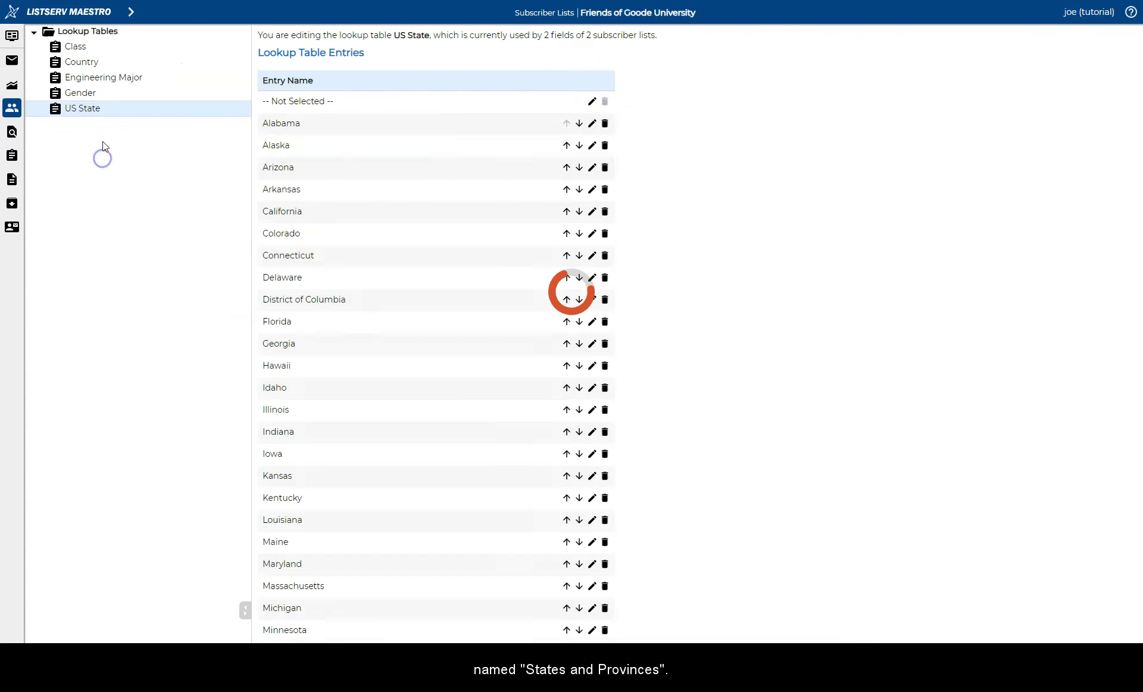
click(110, 31)
Step: Create a new lookup table named "States and Provinces" and save its properties
right_click(108, 37)
click(275, 50)
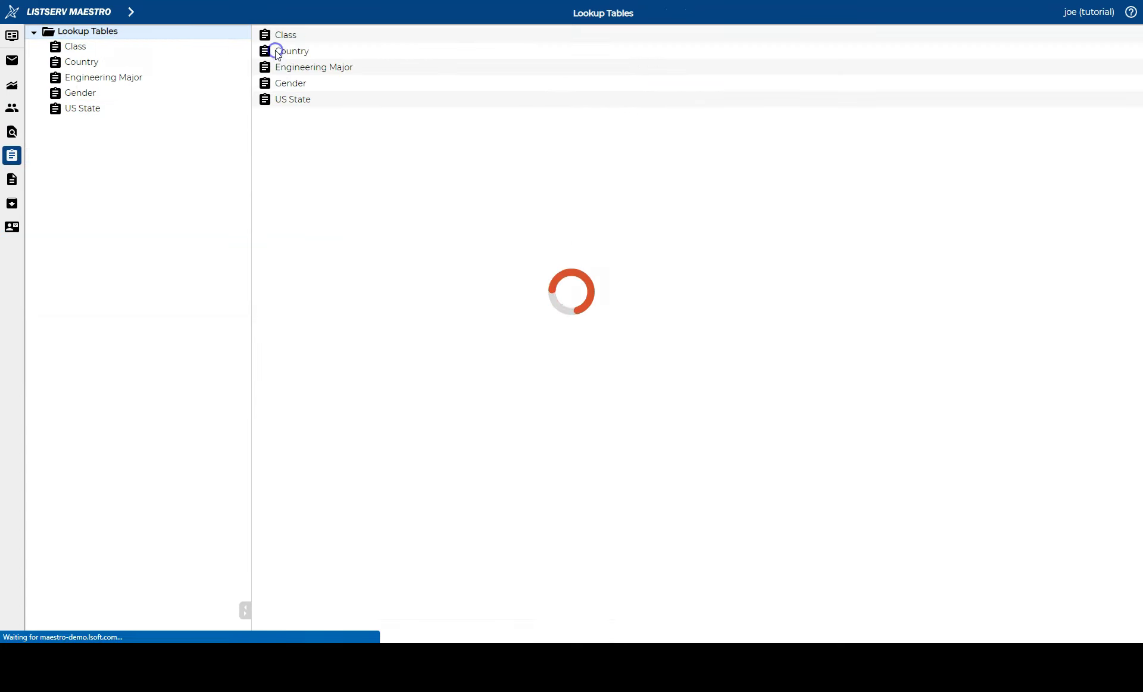
click(435, 106)
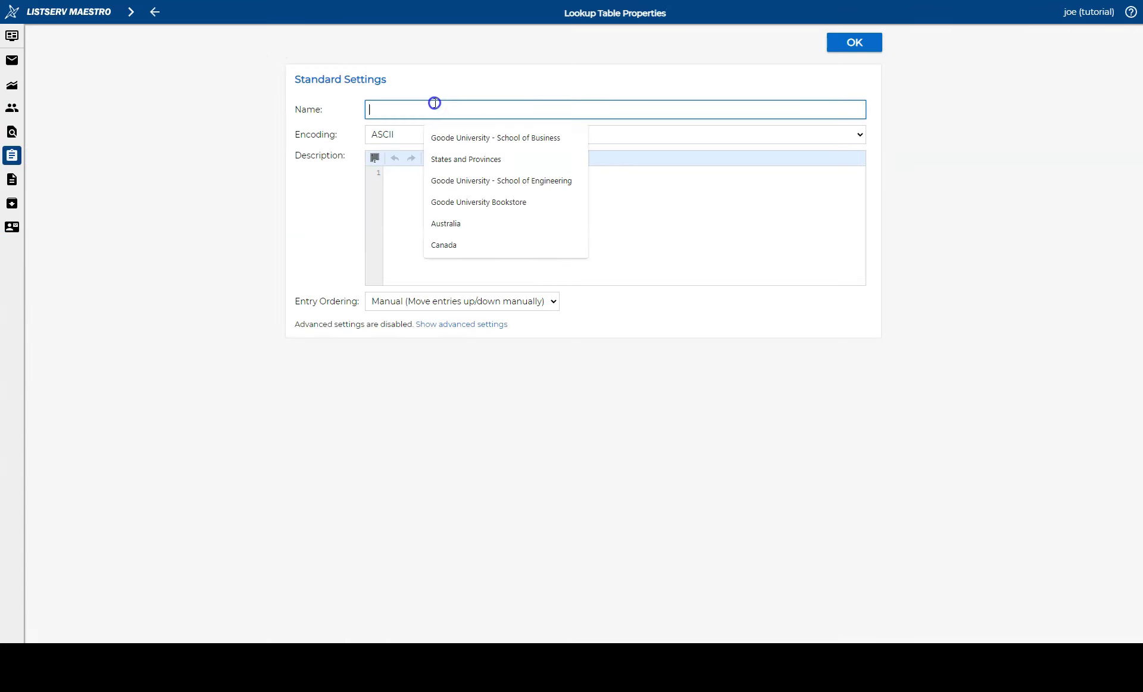
click(467, 159)
drag(462, 110, 306, 109)
click(489, 214)
text(States and Provinces)
click(857, 44)
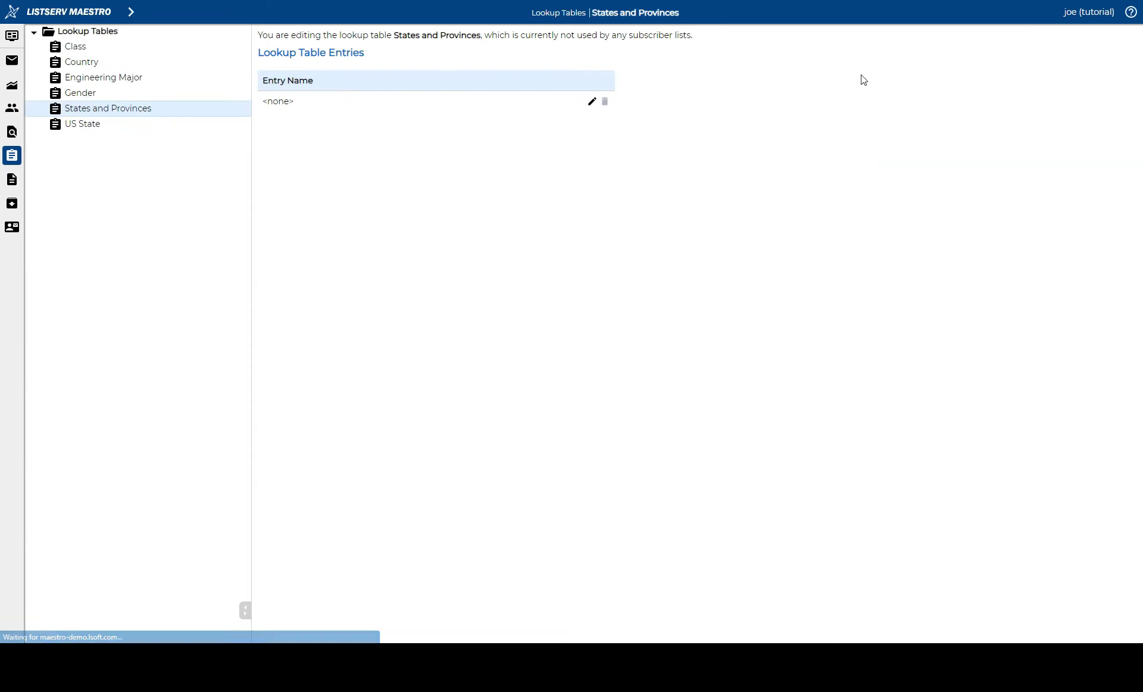
Step: Import the entries from australia.txt into the States and Provinces lookup table
right_click(108, 113)
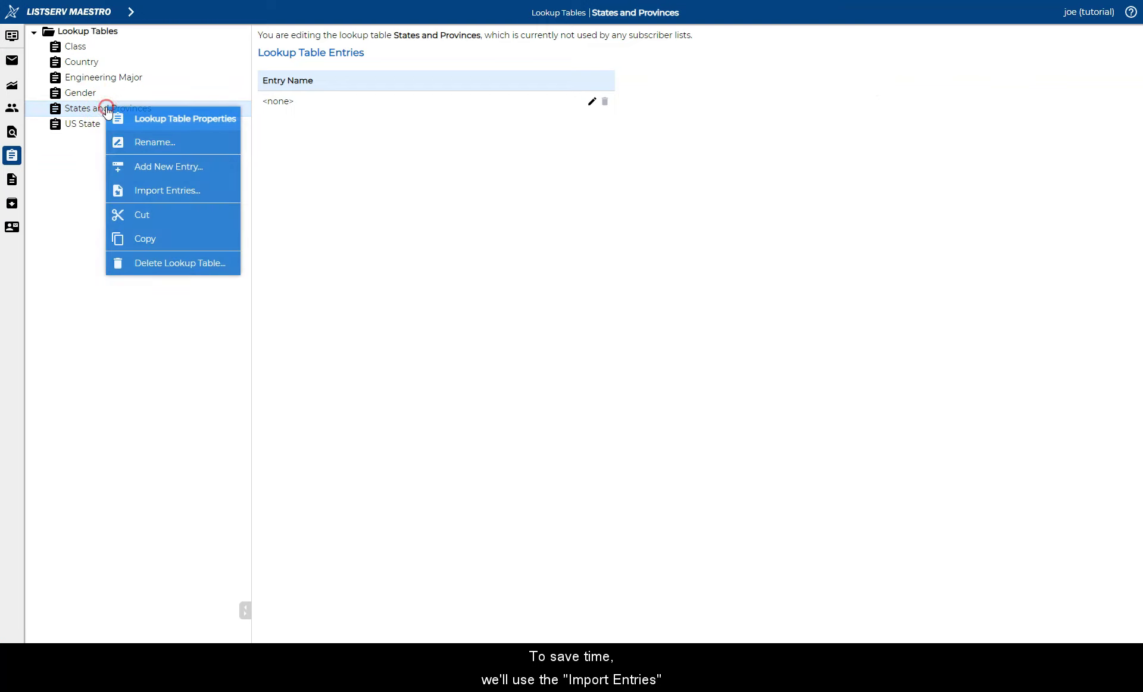
click(166, 192)
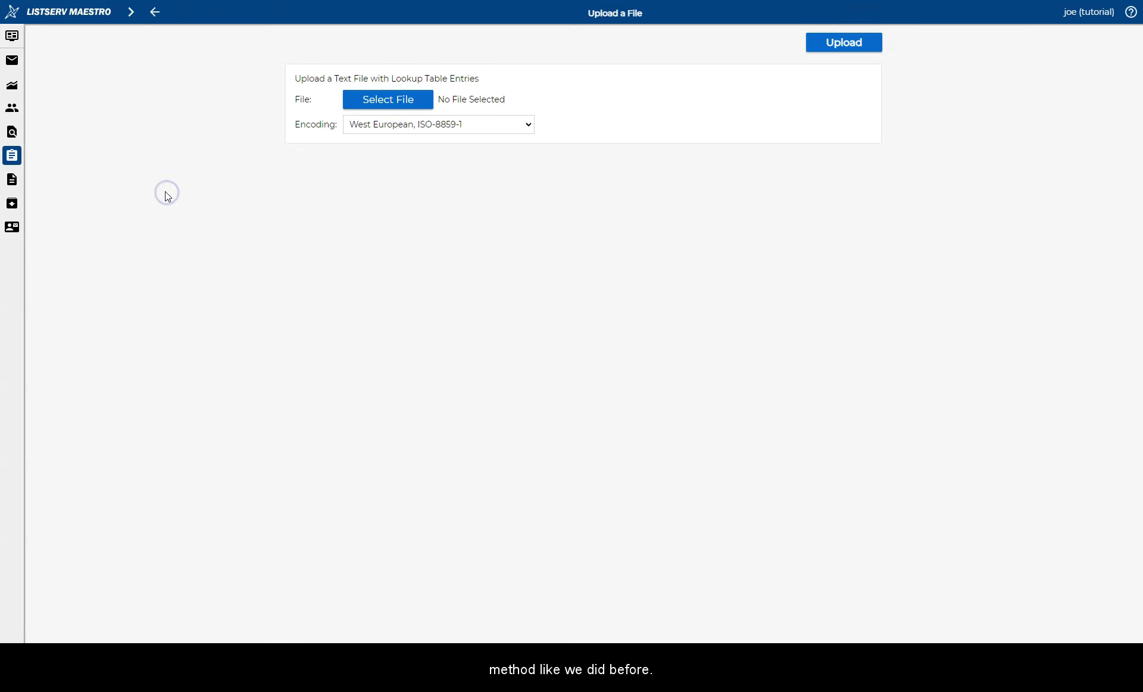
click(370, 99)
click(53, 22)
click(436, 335)
click(829, 43)
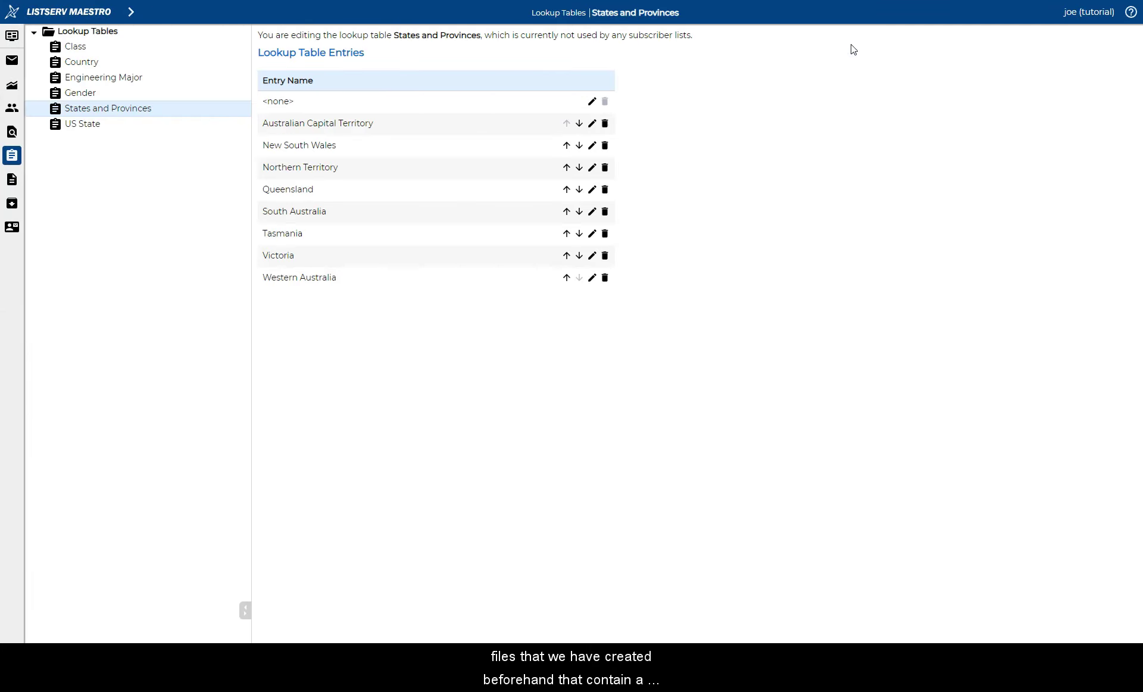
Step: Import the entries from canada.txt into the States and Provinces lookup table
right_click(157, 111)
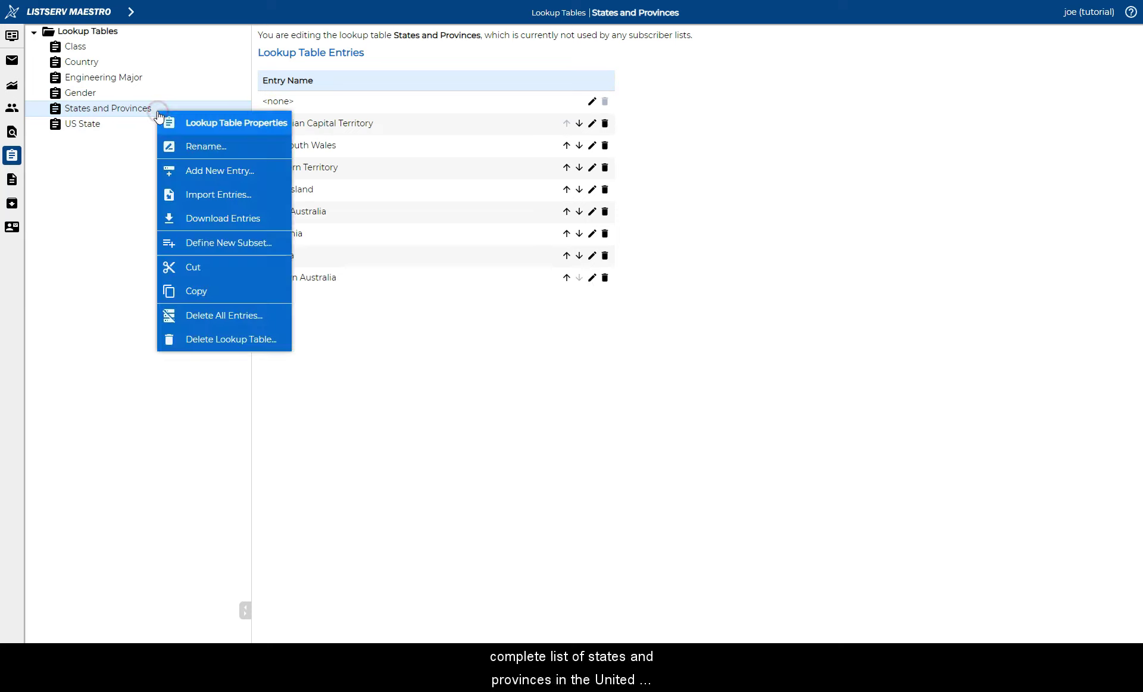
click(216, 195)
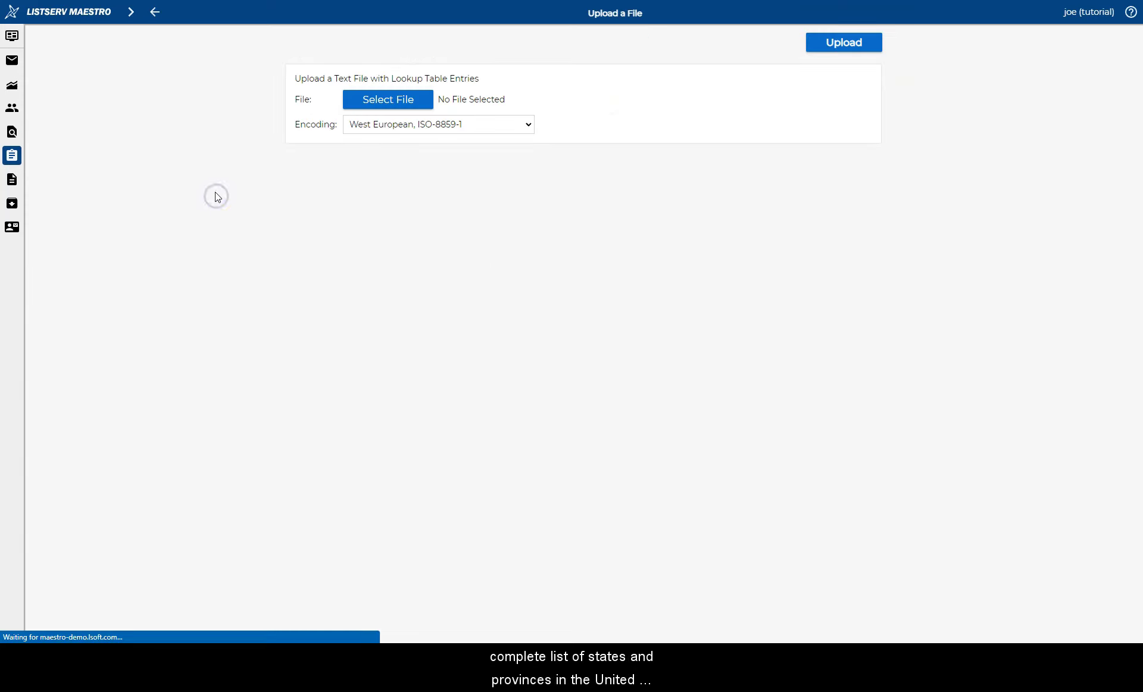
click(388, 102)
click(48, 36)
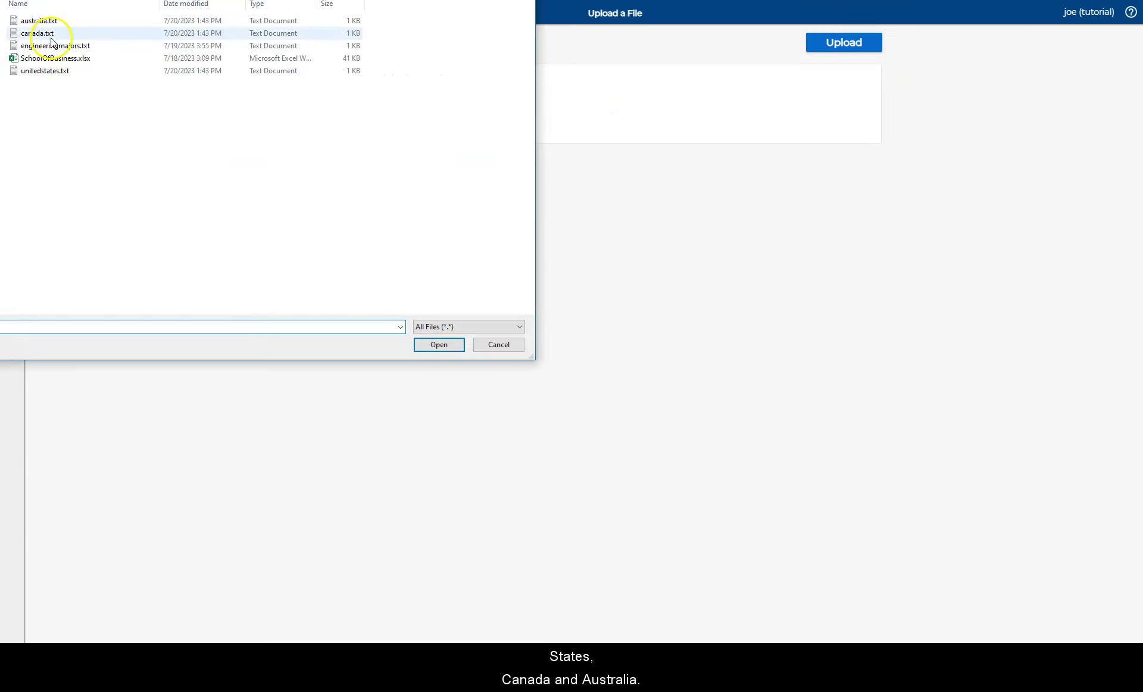
click(439, 343)
click(867, 43)
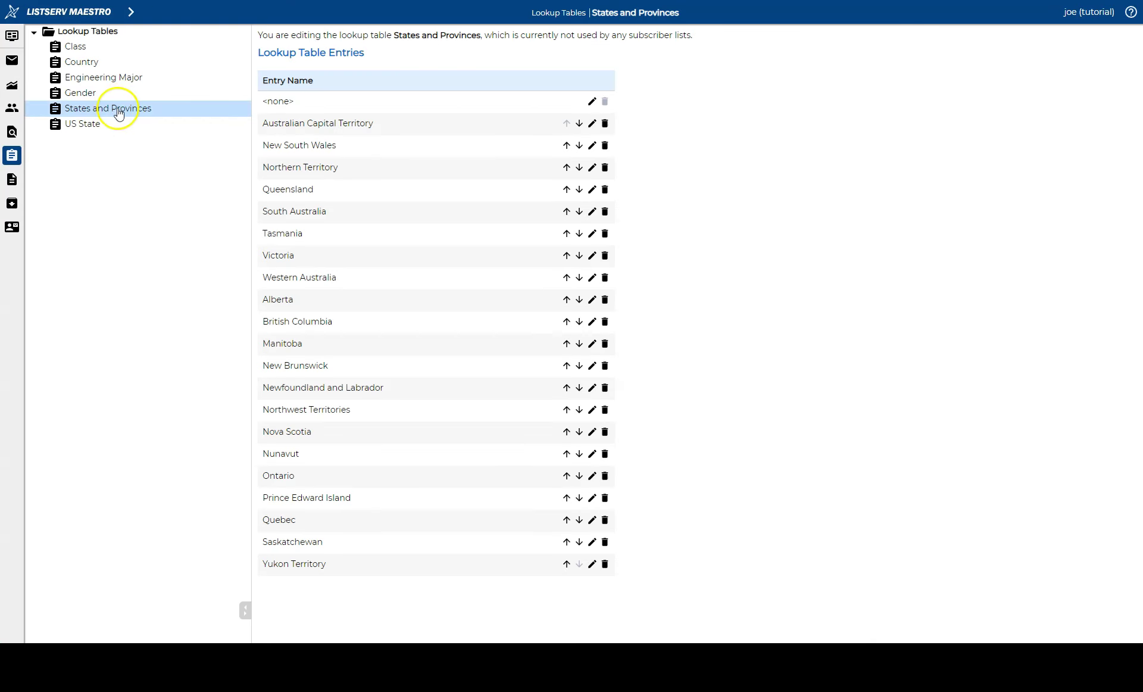
Step: Import the entries from unitedstates.txt into the States and Provinces lookup table
right_click(118, 109)
click(178, 192)
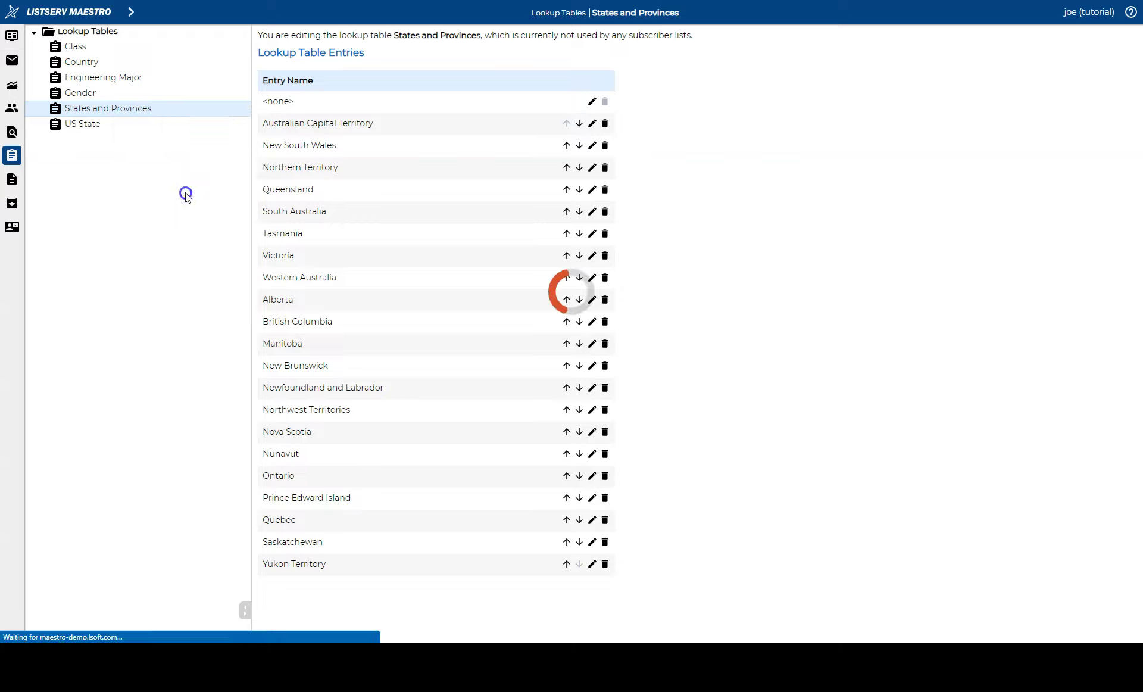
click(359, 97)
click(67, 72)
click(441, 345)
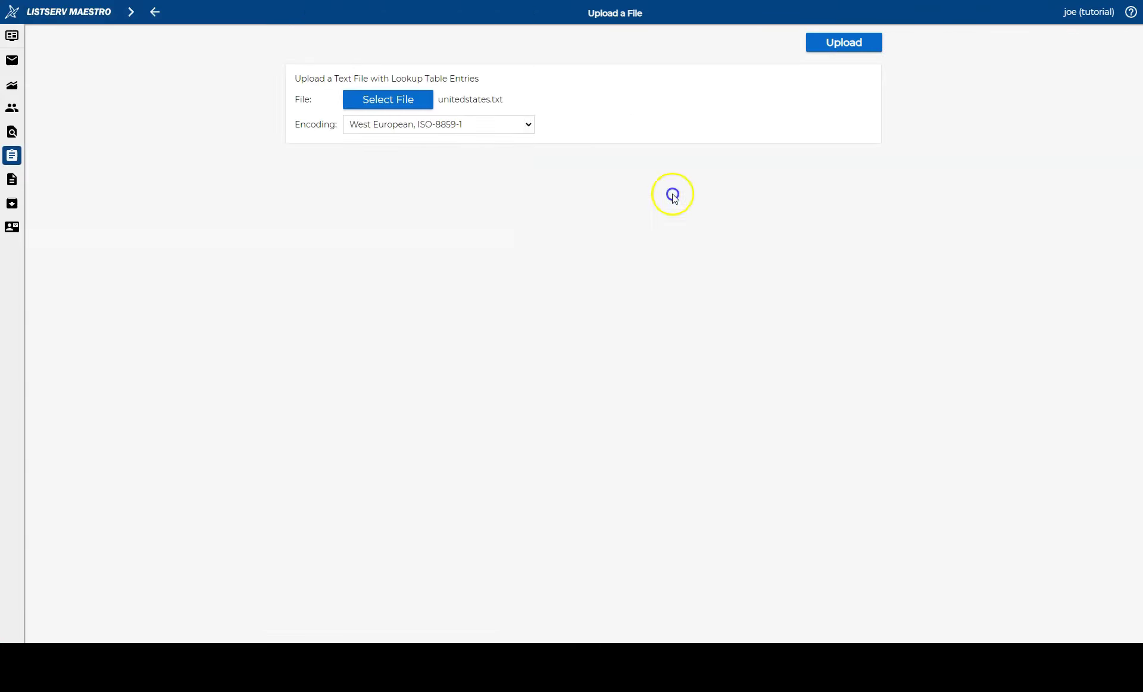
click(848, 41)
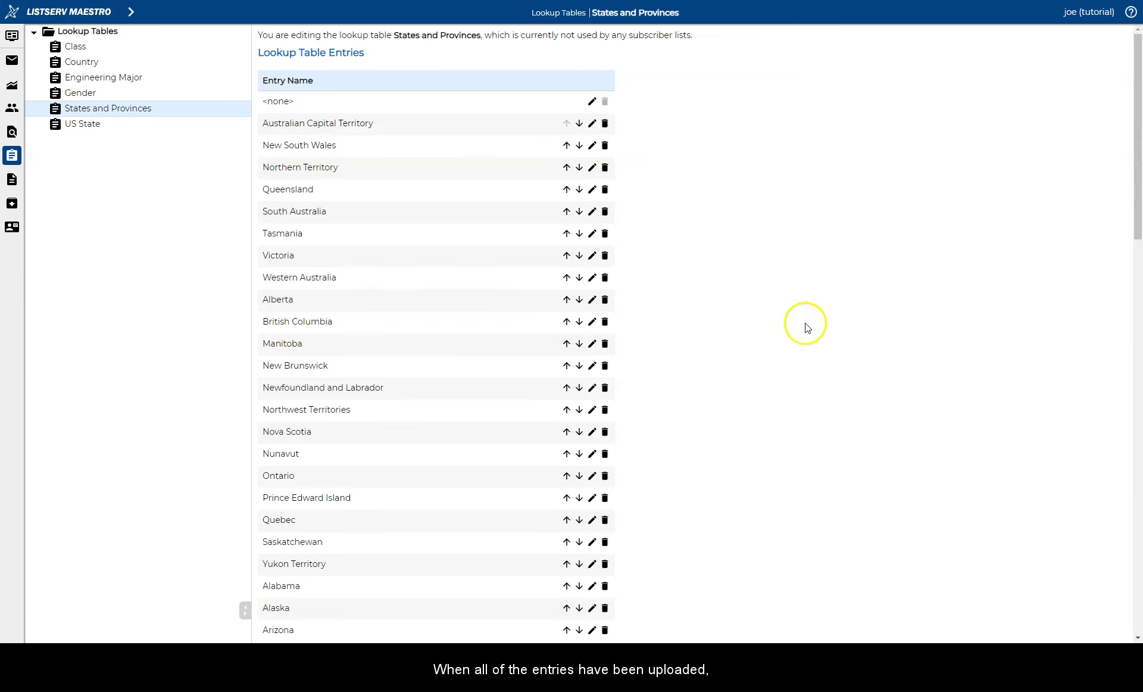
Step: Define a subset of States and Provinces named "Australia" containing the entries Australian Capital Territory through Western Australia
scroll(780, 330, down, 15)
scroll(780, 328, up, 15)
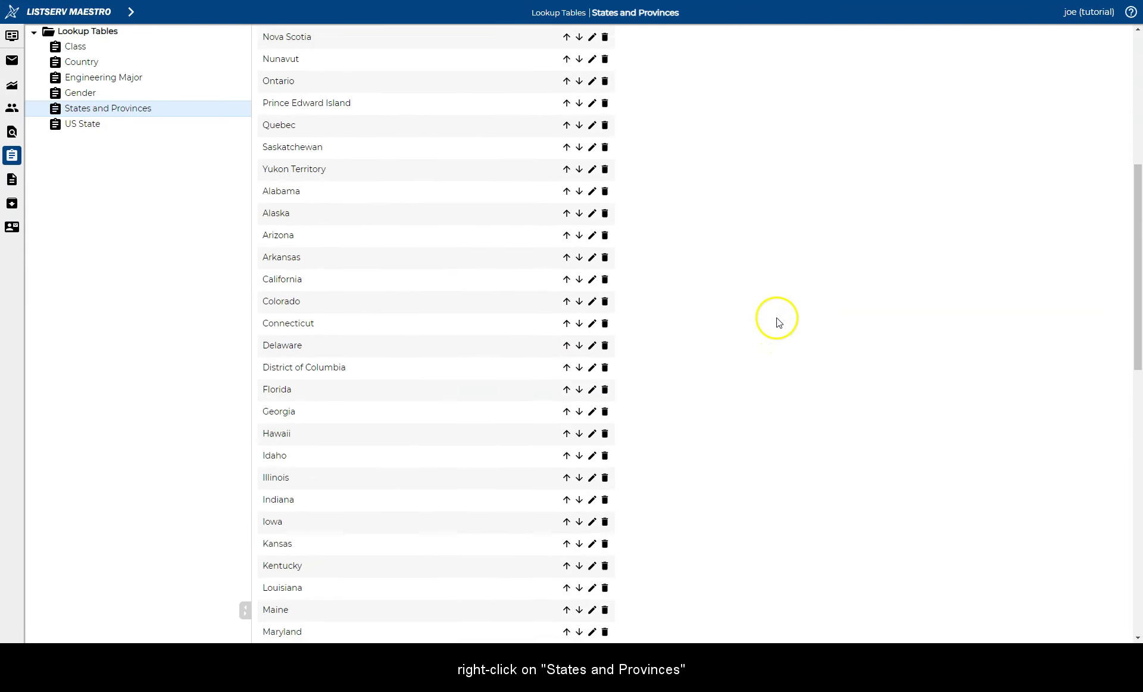
right_click(149, 113)
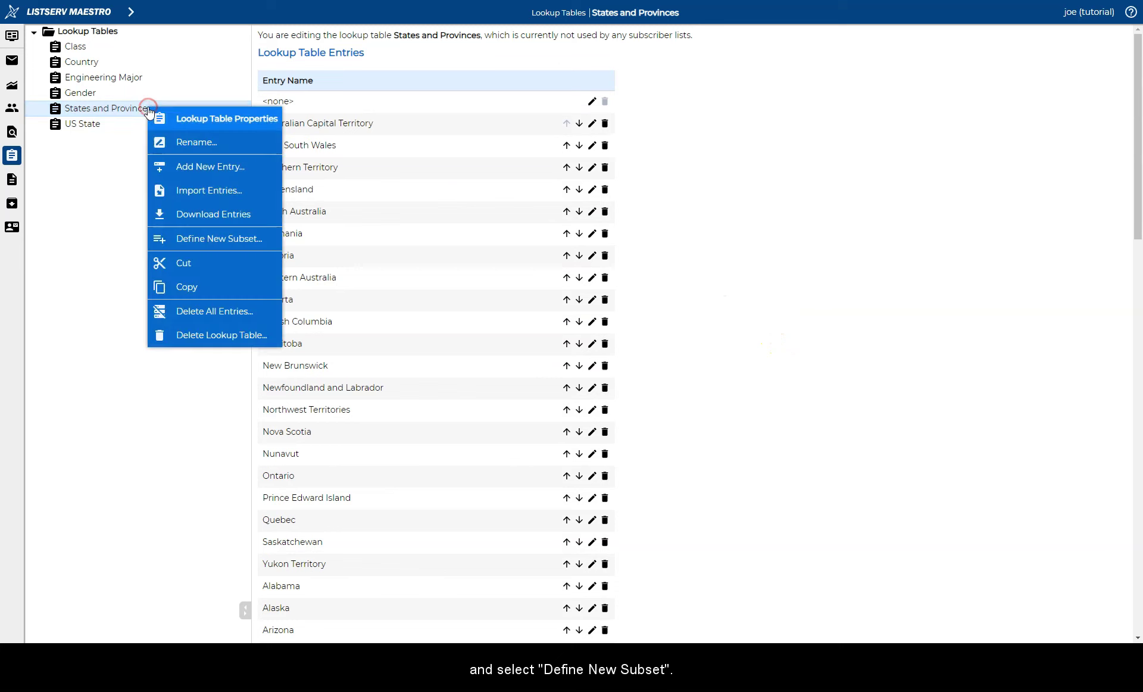
click(233, 238)
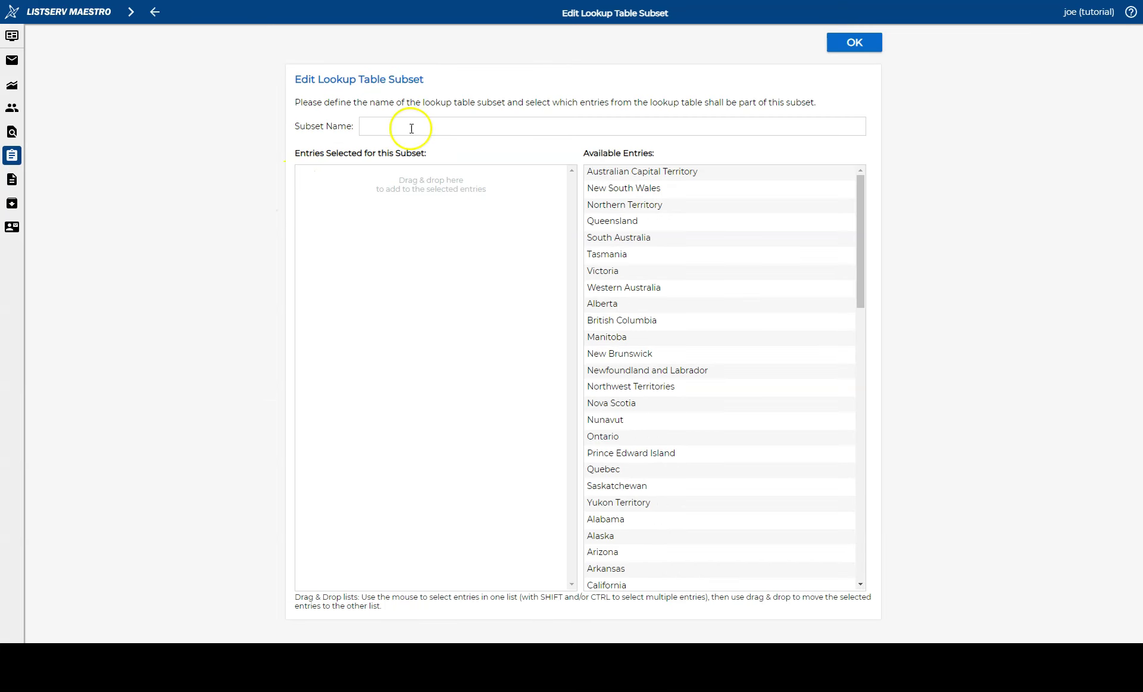
click(411, 128)
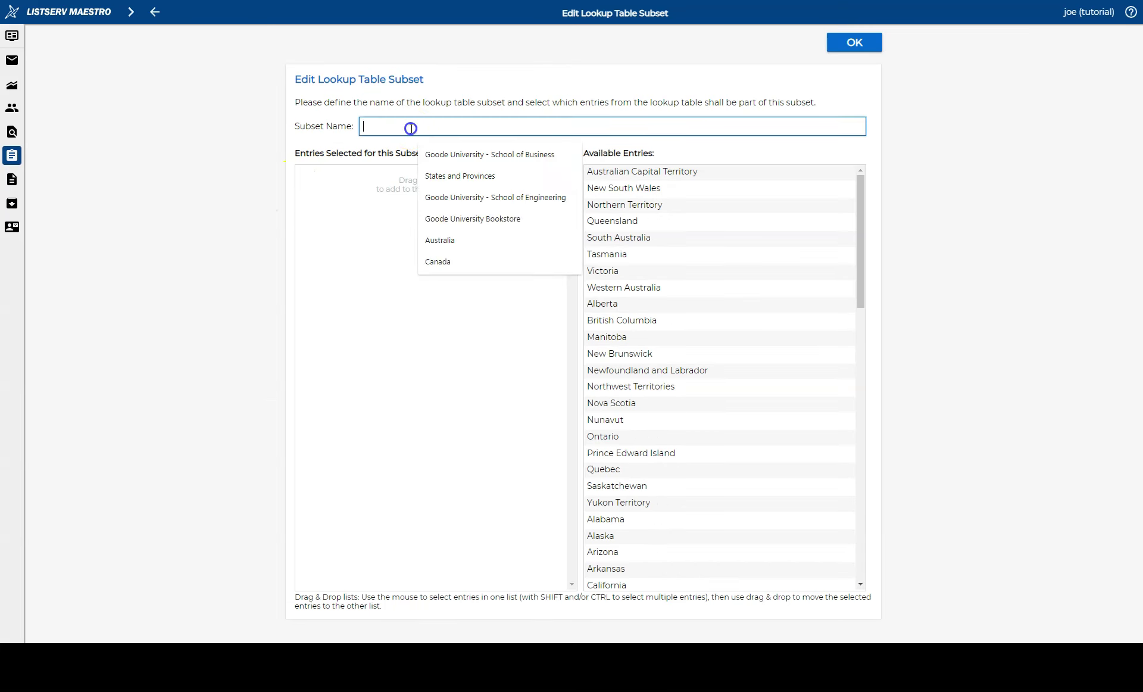
click(432, 239)
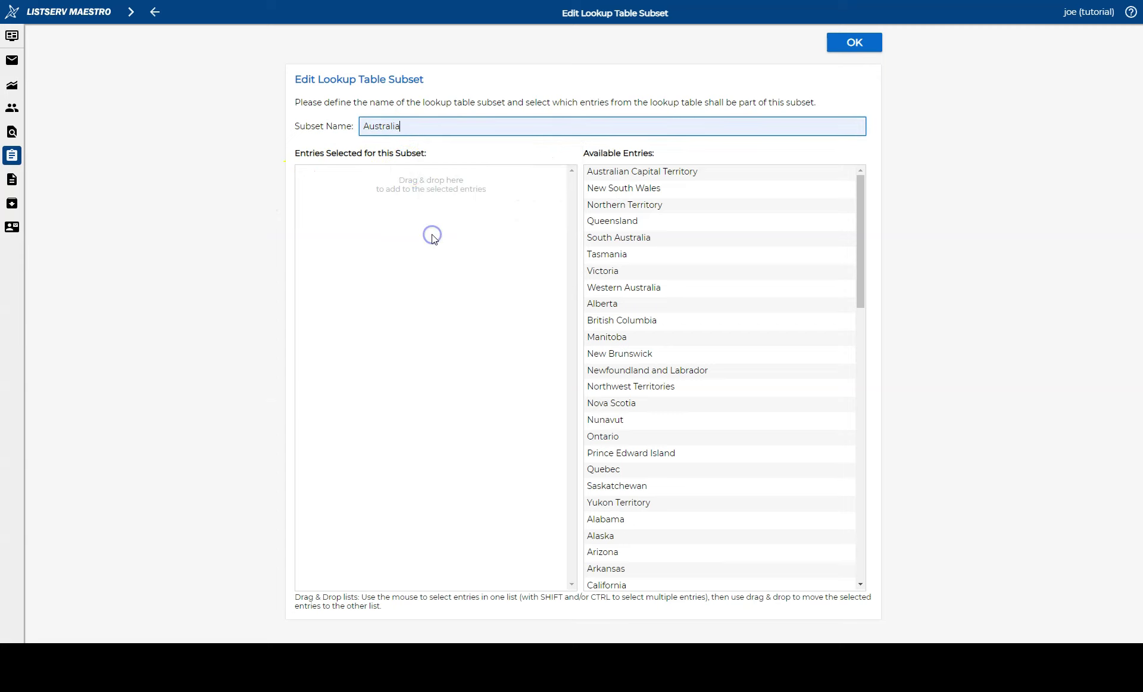
click(662, 172)
shift+click(643, 287)
drag(655, 204, 469, 265)
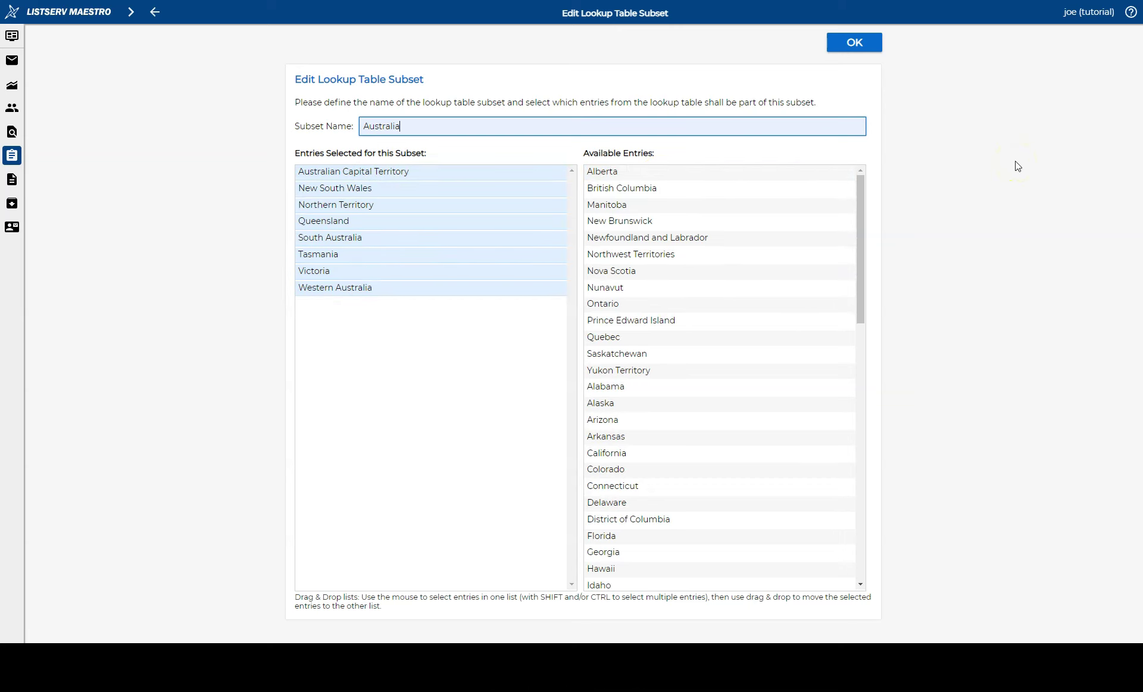
click(857, 42)
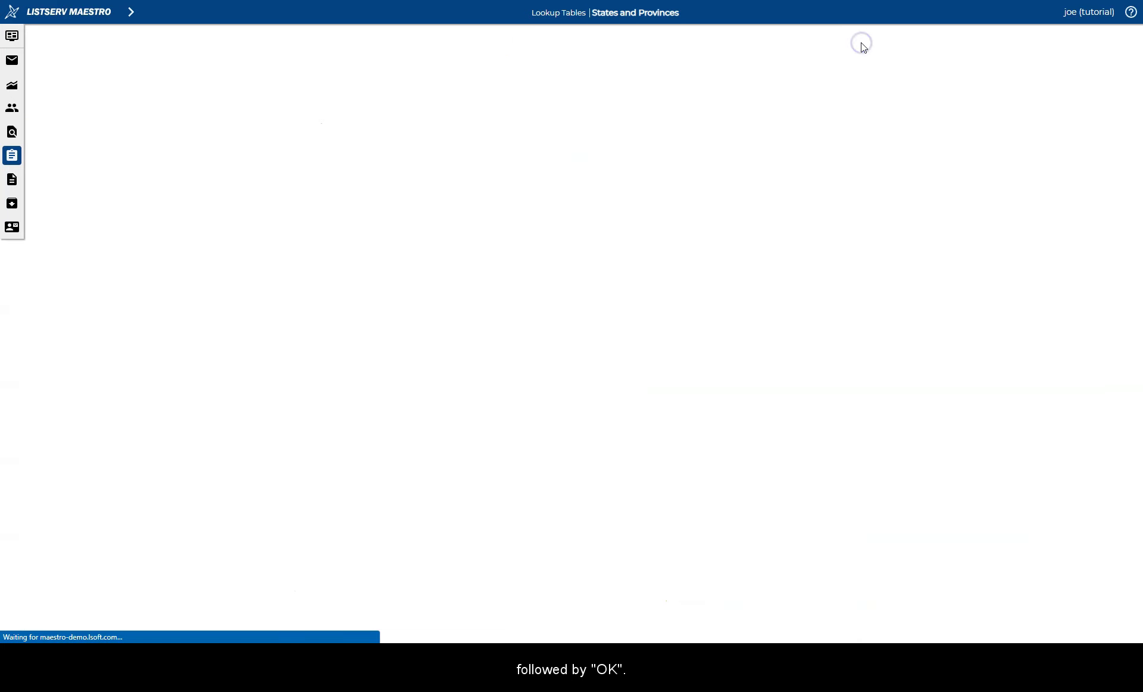
Step: Define a subset of States and Provinces named "Canada" containing the entries Alberta through Yukon Territory
right_click(107, 110)
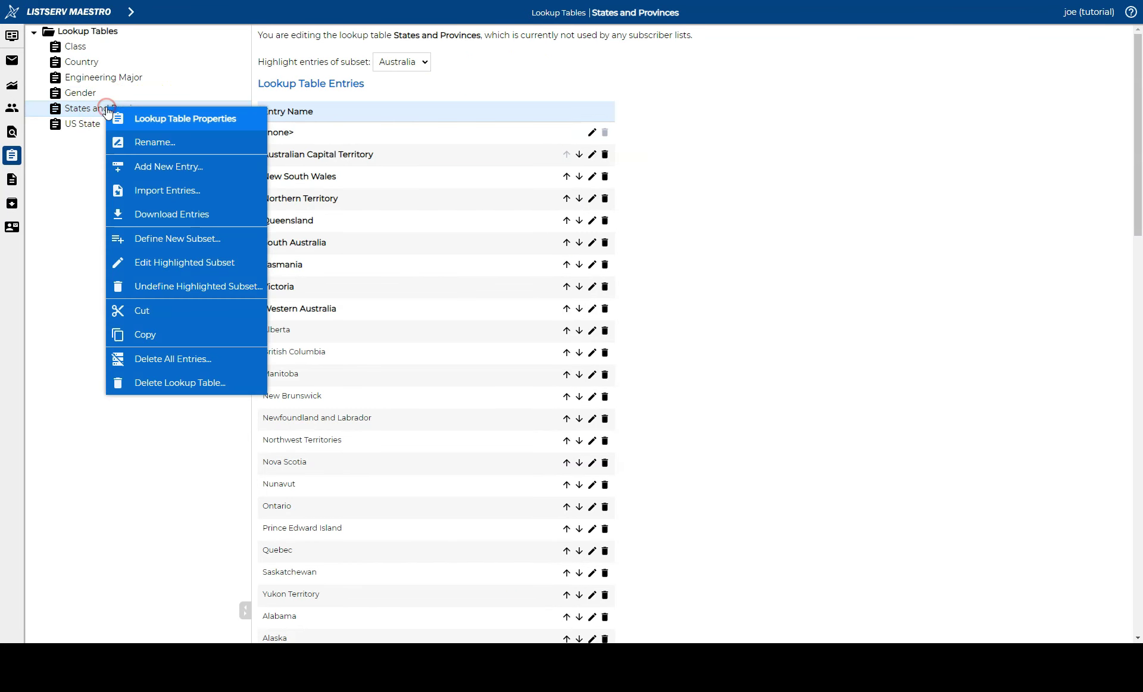
click(162, 237)
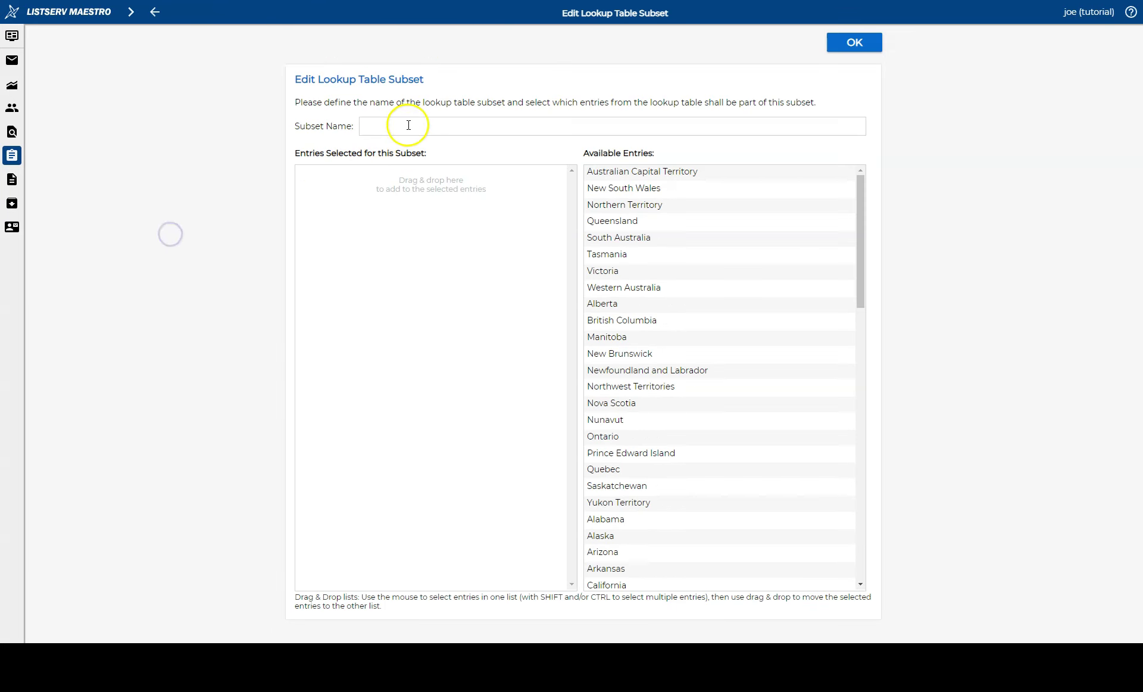
click(410, 124)
click(437, 262)
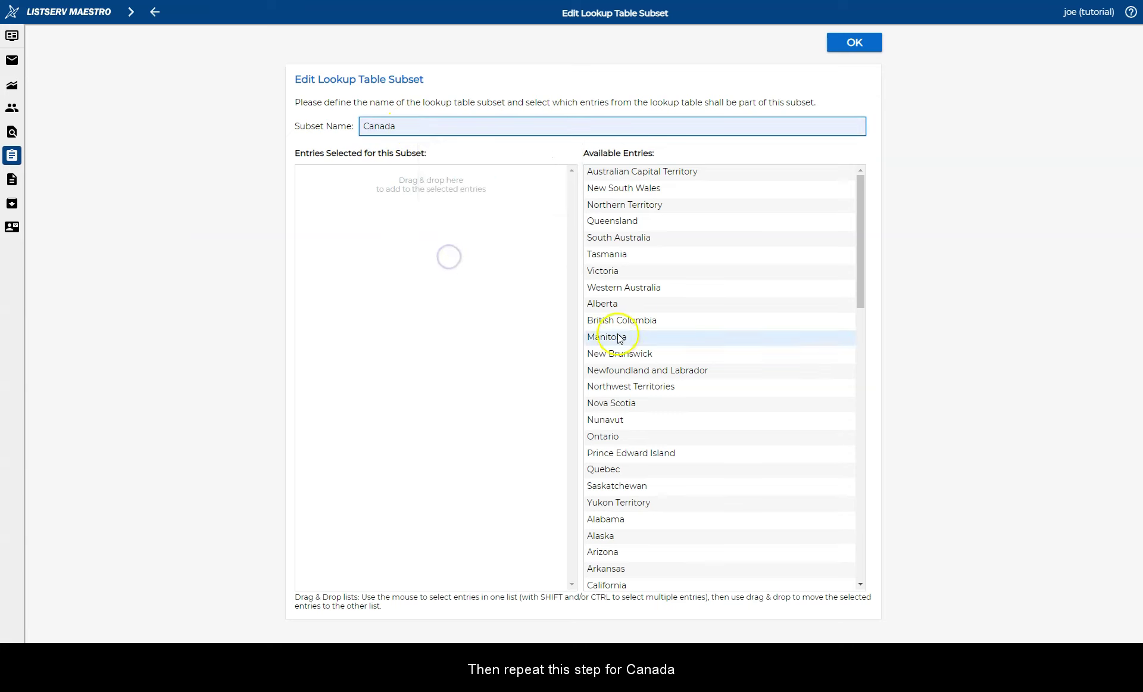
click(649, 305)
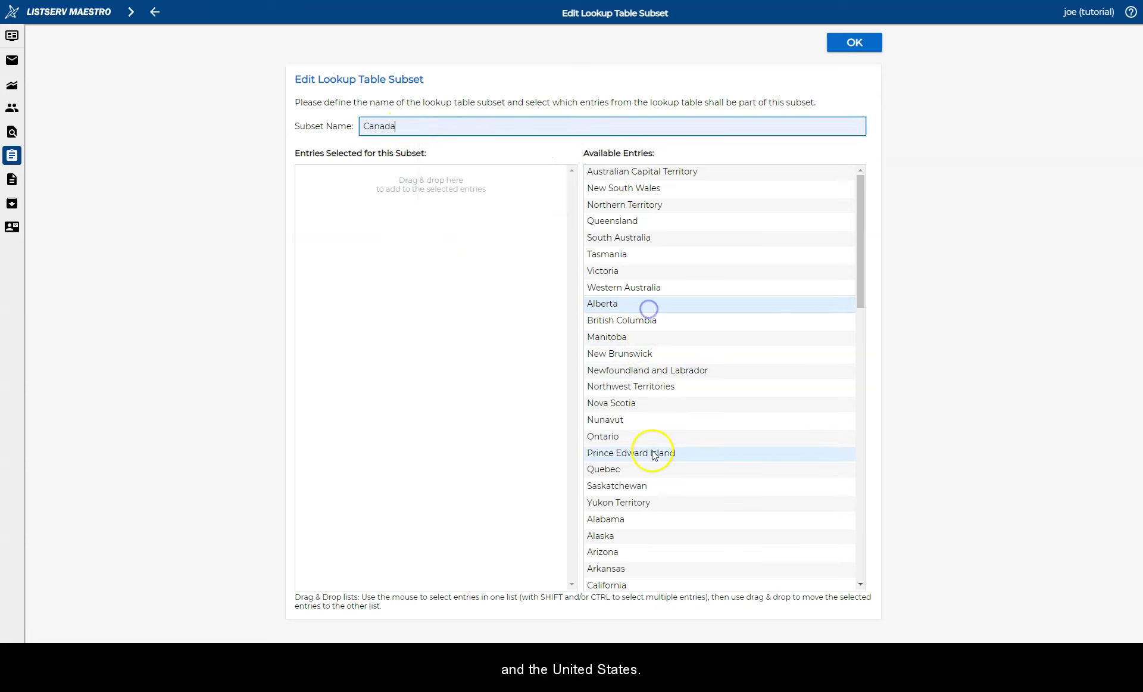
shift+click(648, 507)
drag(653, 487, 467, 408)
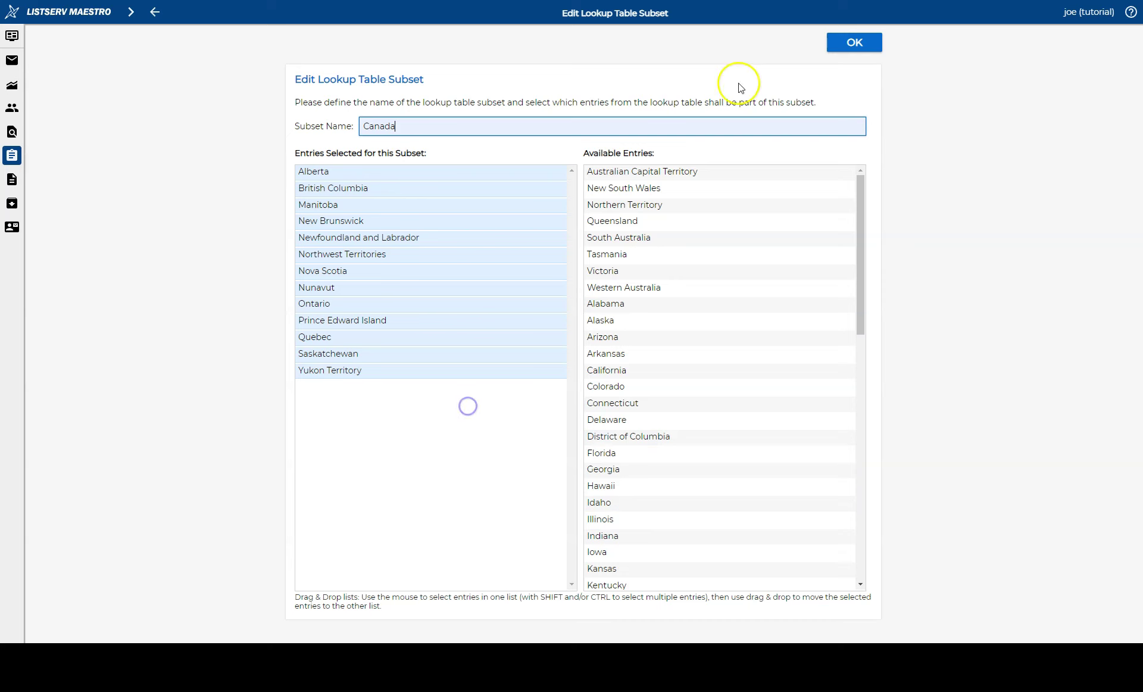
click(855, 43)
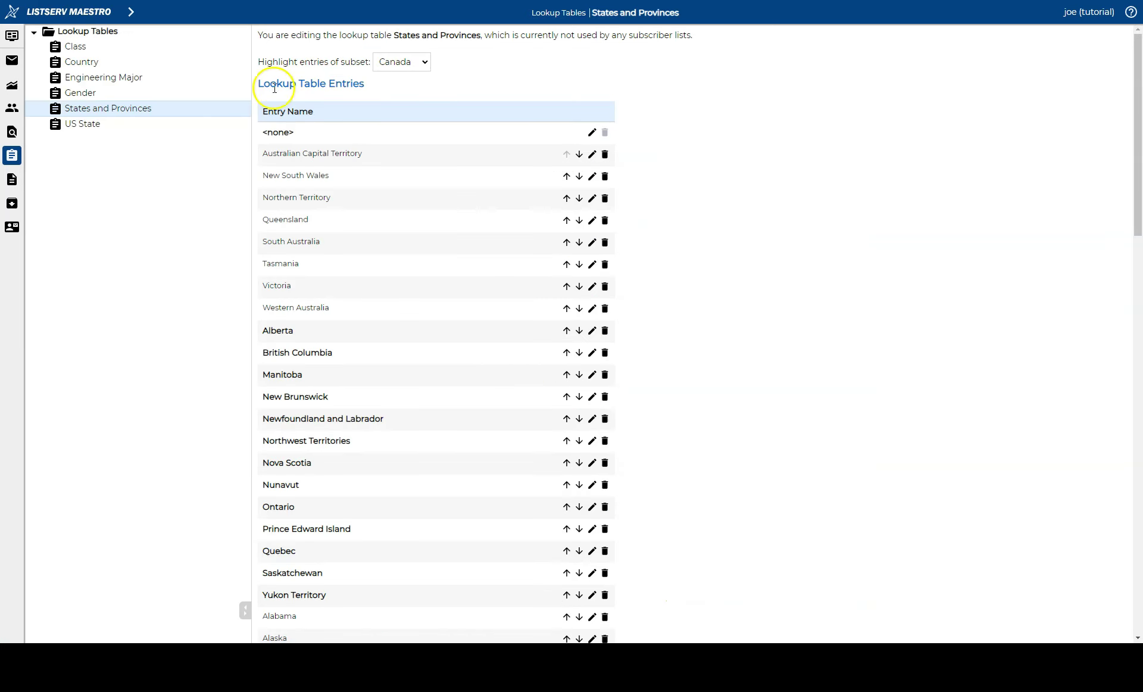
Step: Define a subset of States and Provinces named "United States" containing every entry from Alabama to the end of the list
right_click(135, 110)
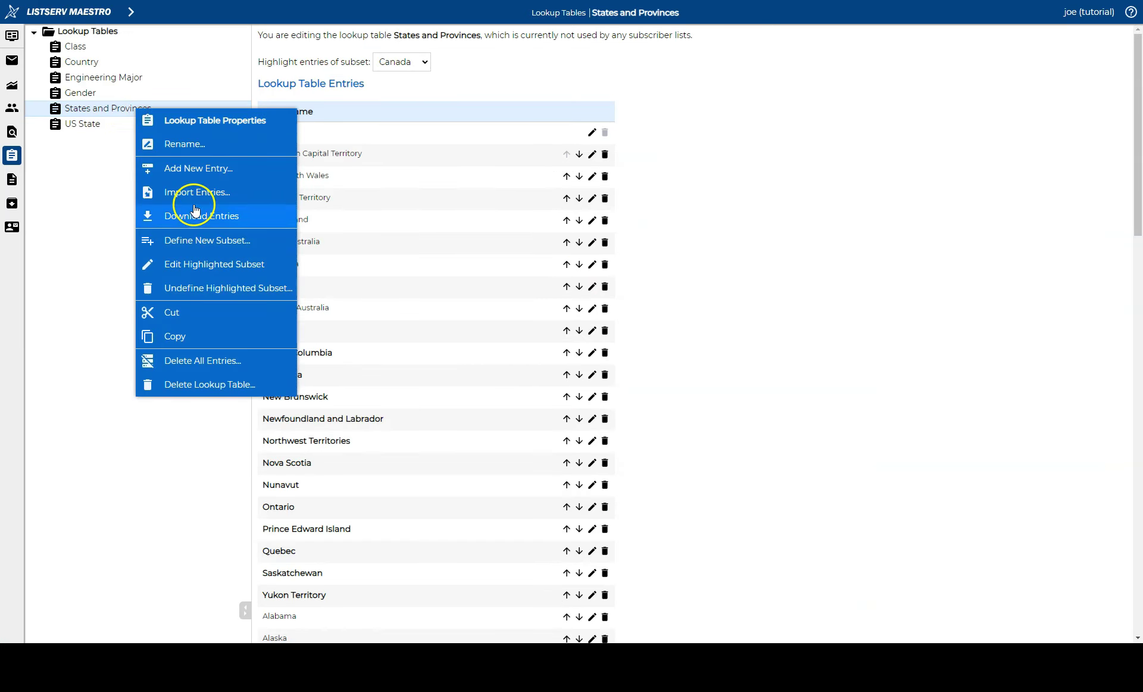
click(200, 241)
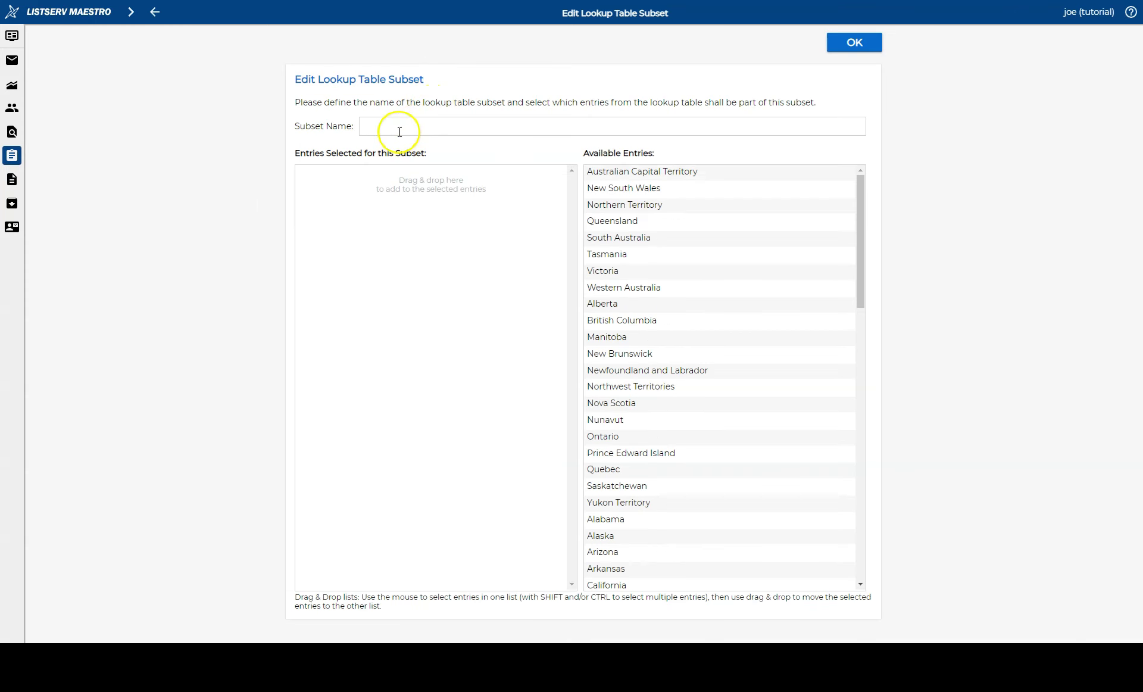
click(399, 129)
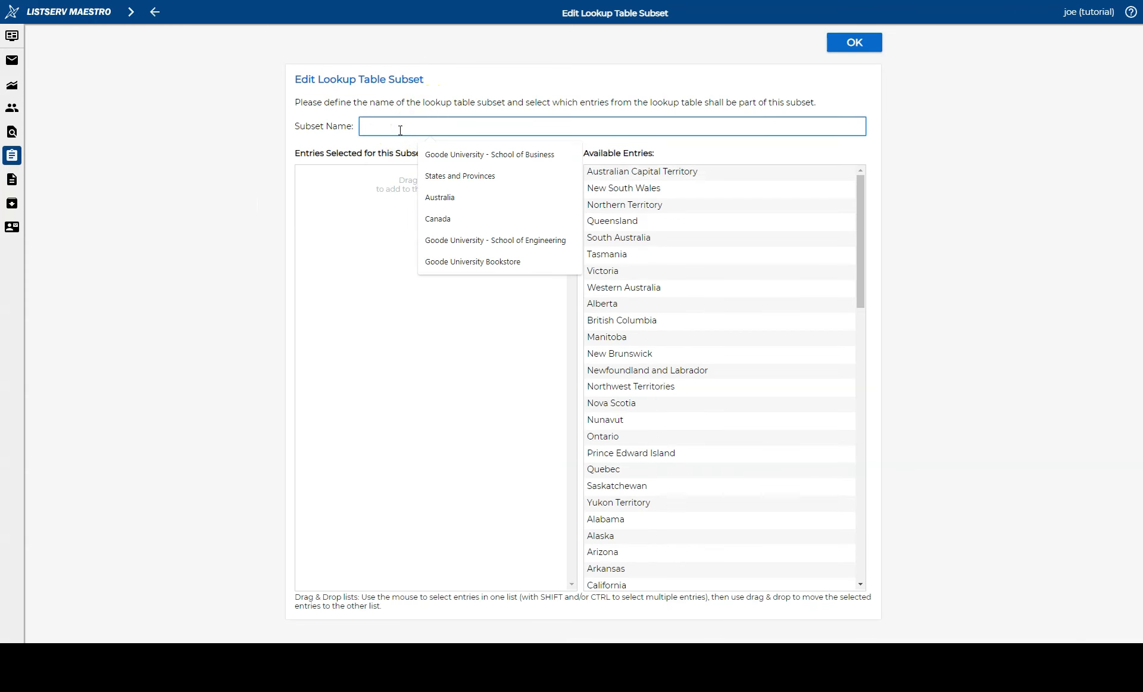
text(United States)
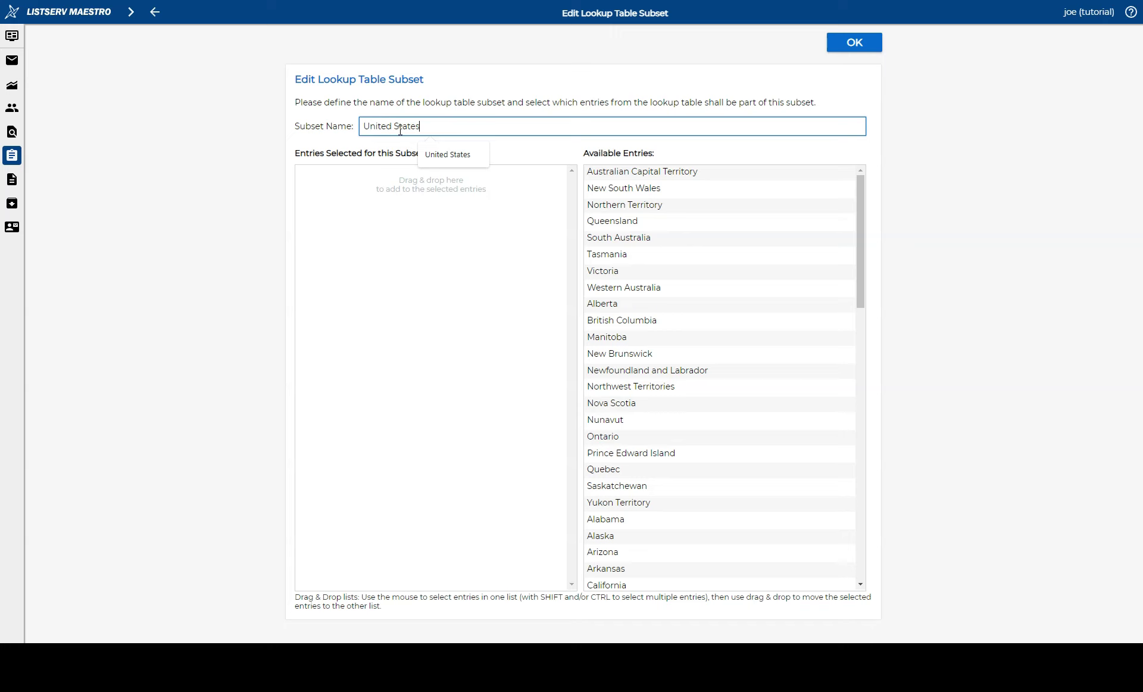
scroll(712, 459, down, 4)
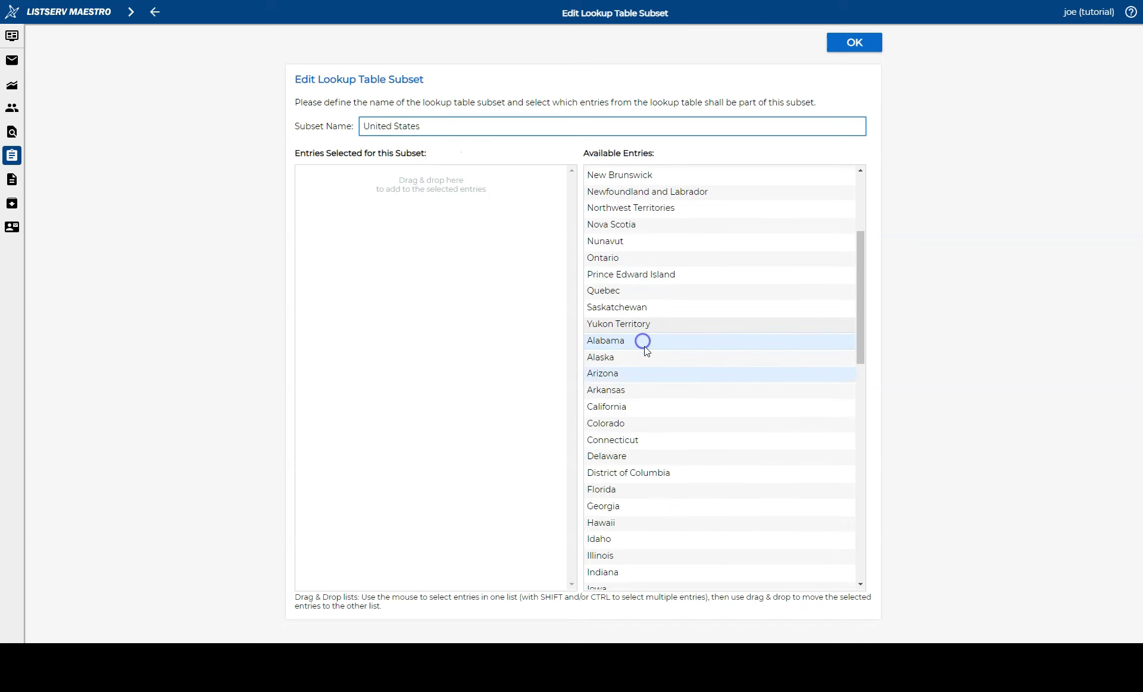
scroll(645, 345, down, 8)
scroll(694, 504, down, 5)
shift+click(669, 577)
drag(669, 577, 428, 428)
click(860, 37)
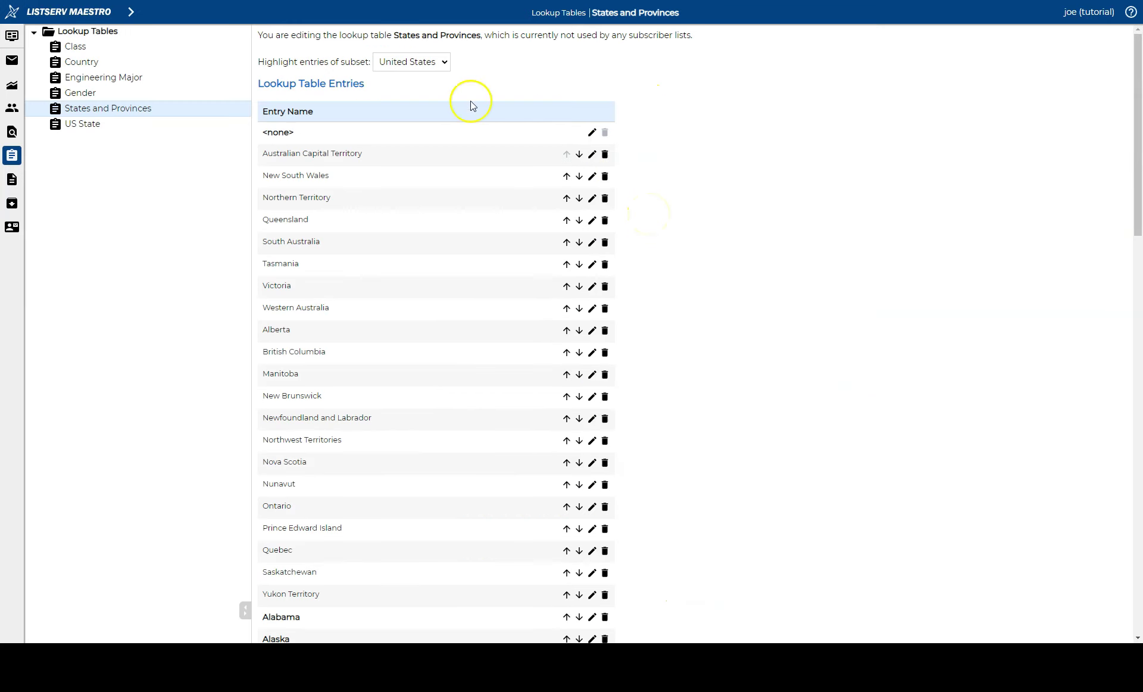
Step: Check the subset membership by highlighting the entries of the Australia subset and those of the Canada subset
click(432, 62)
click(427, 88)
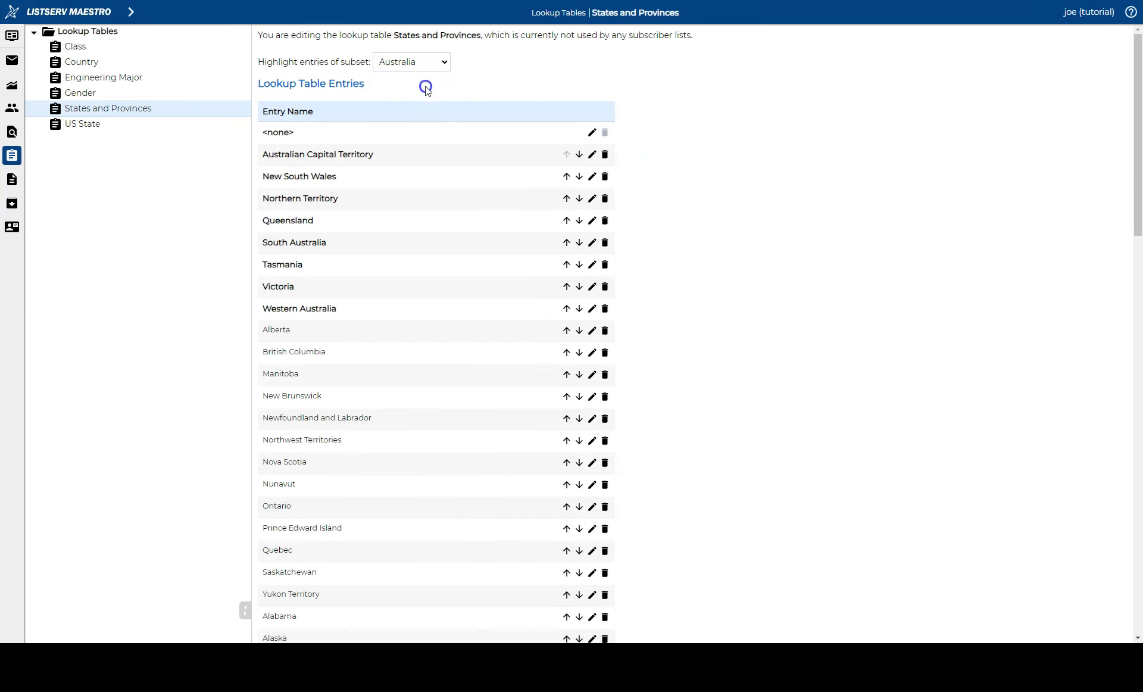
click(432, 64)
click(430, 98)
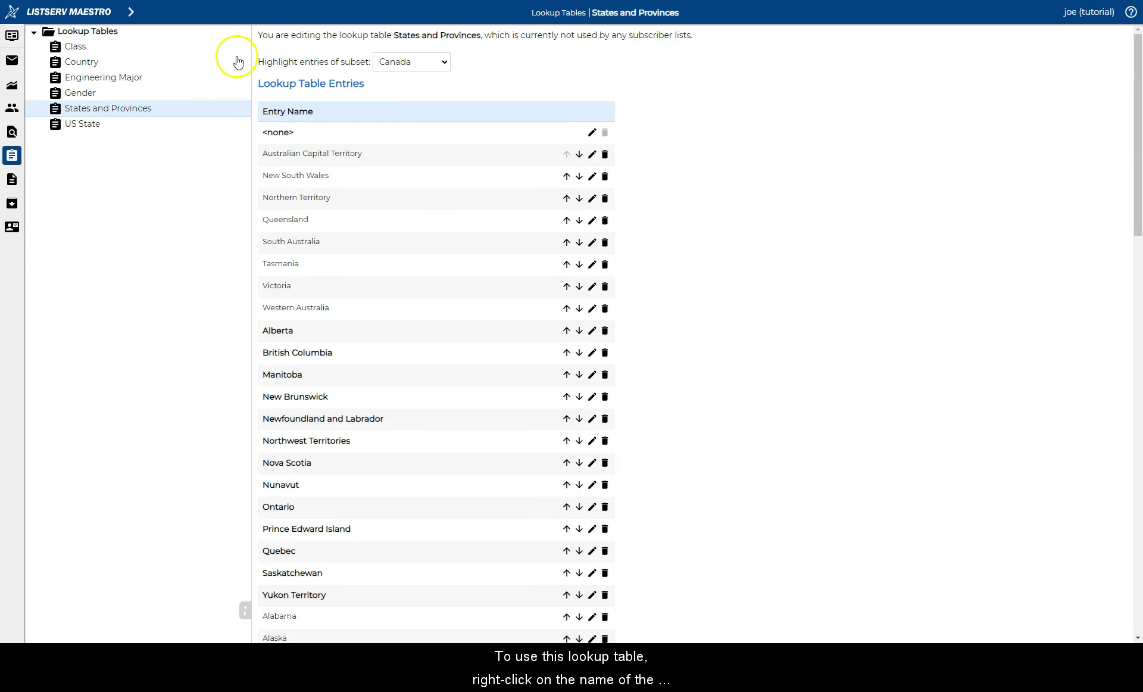
Step: Open the list definition of the Friends of Goode University subscriber list and go to its profile fields
click(131, 12)
click(108, 111)
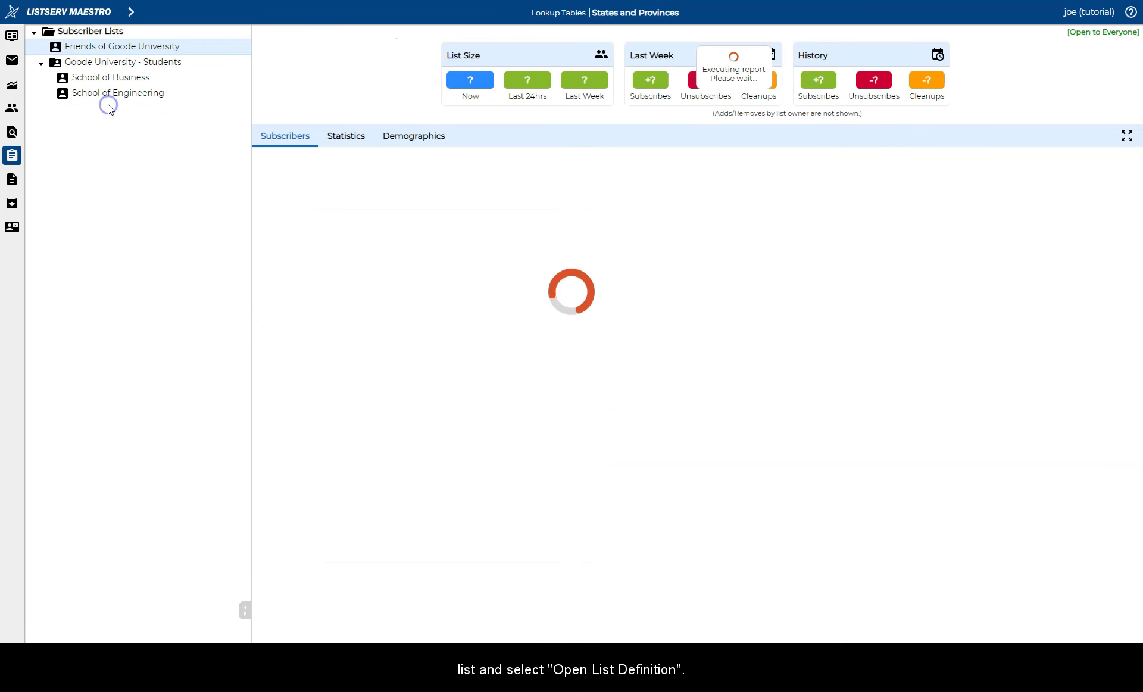
right_click(163, 45)
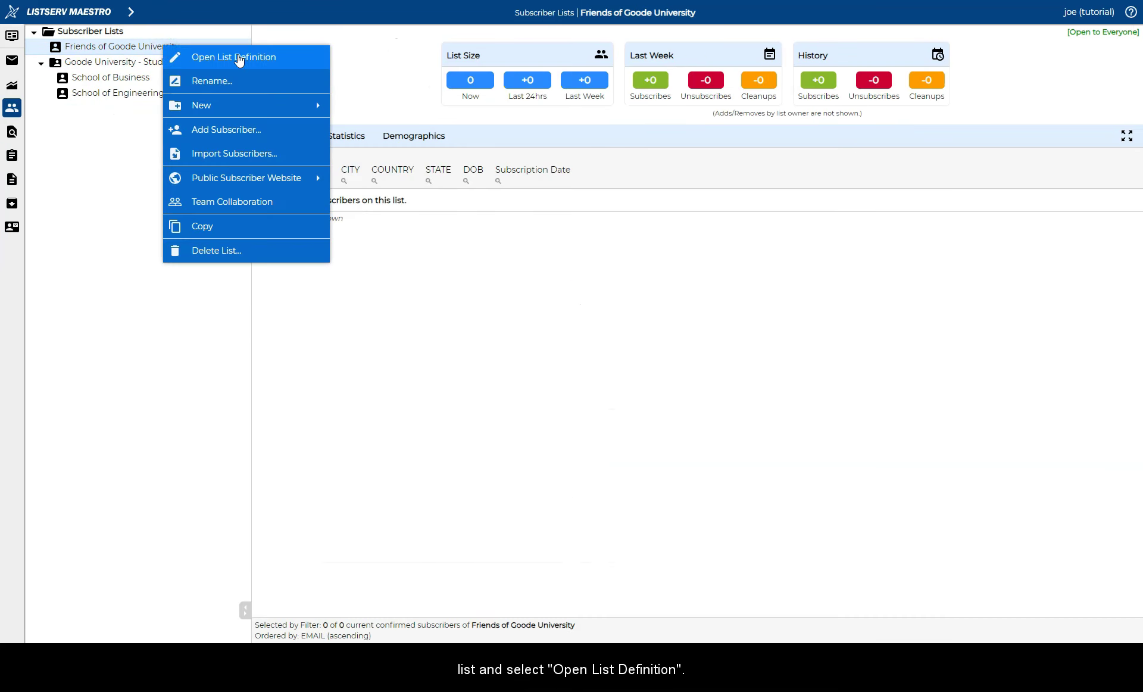
click(240, 58)
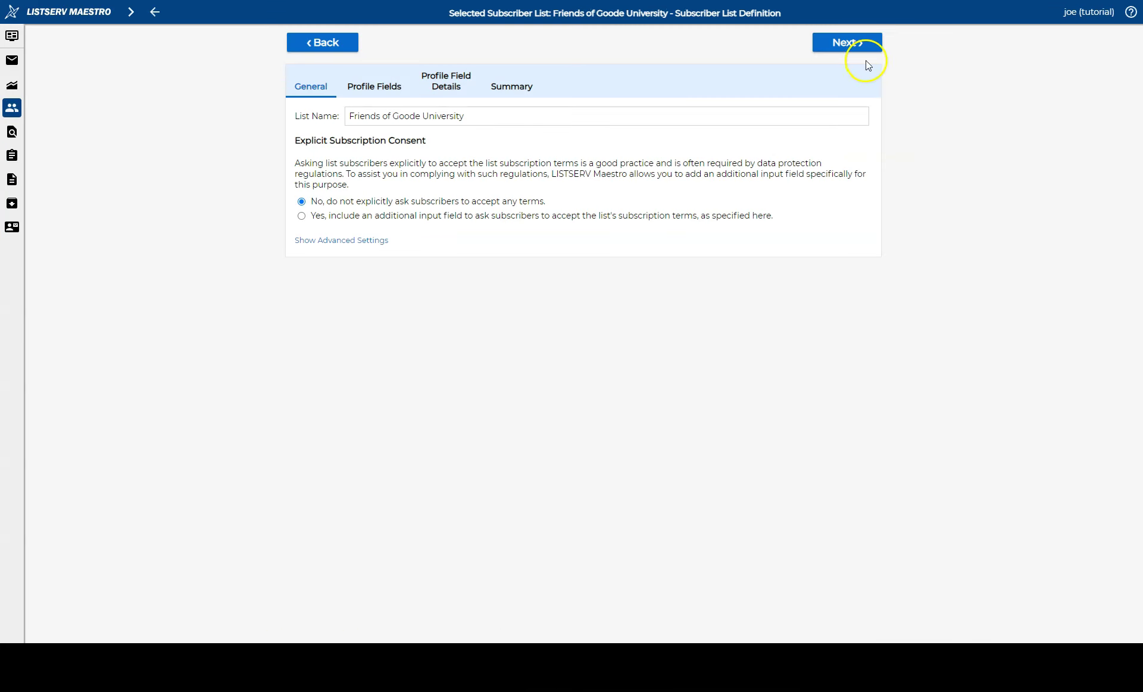
click(868, 43)
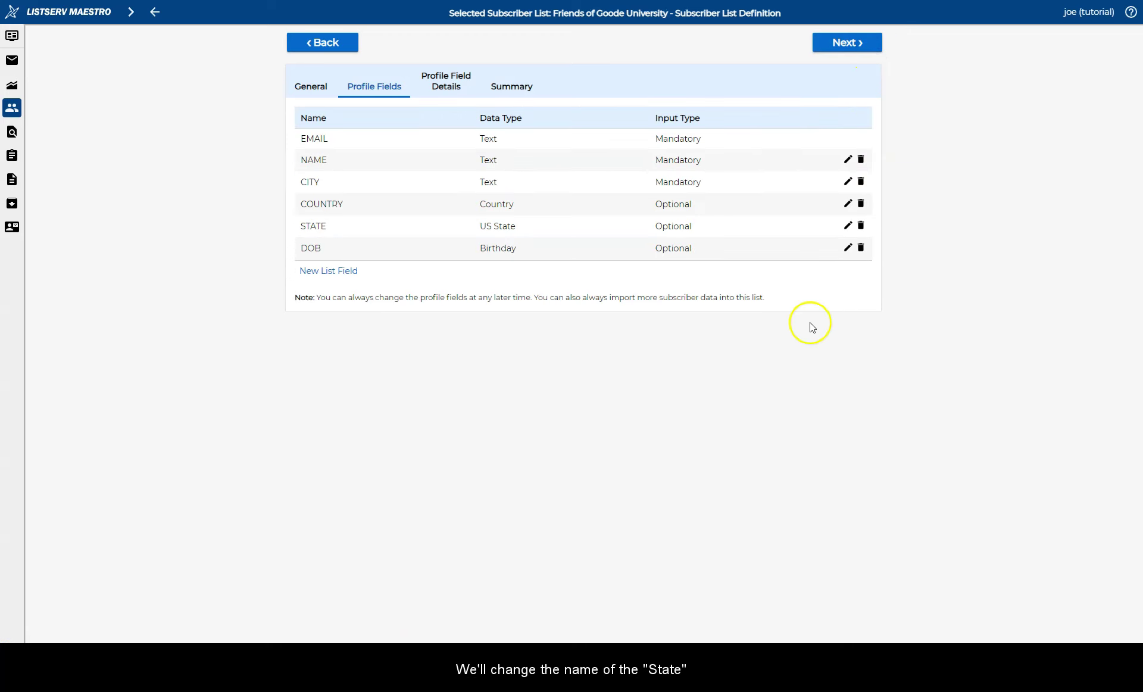
Step: Rename the STATE profile field as STATES_PROVINCES and set its data type to Single Select
click(848, 225)
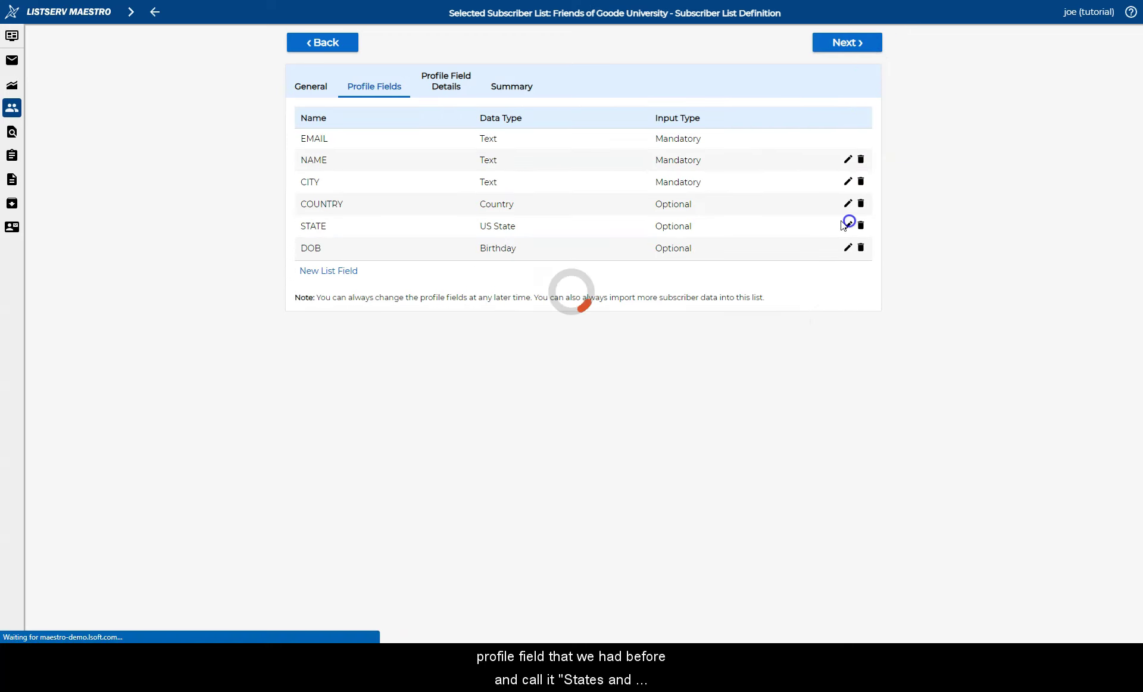
click(358, 230)
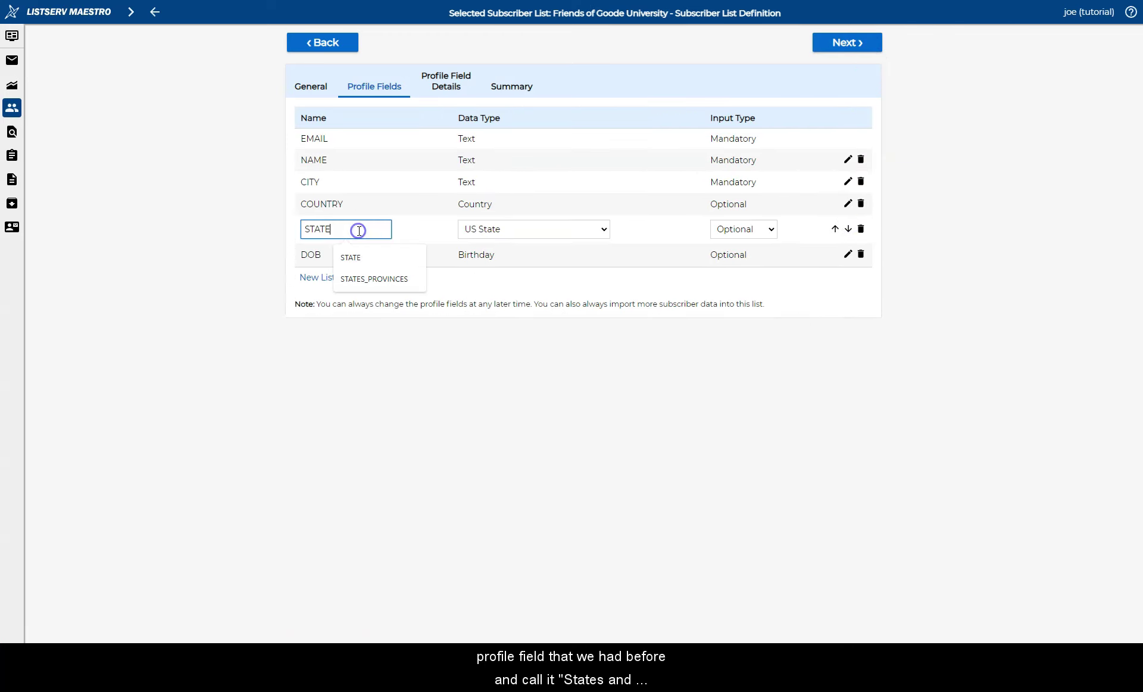
click(388, 280)
click(526, 230)
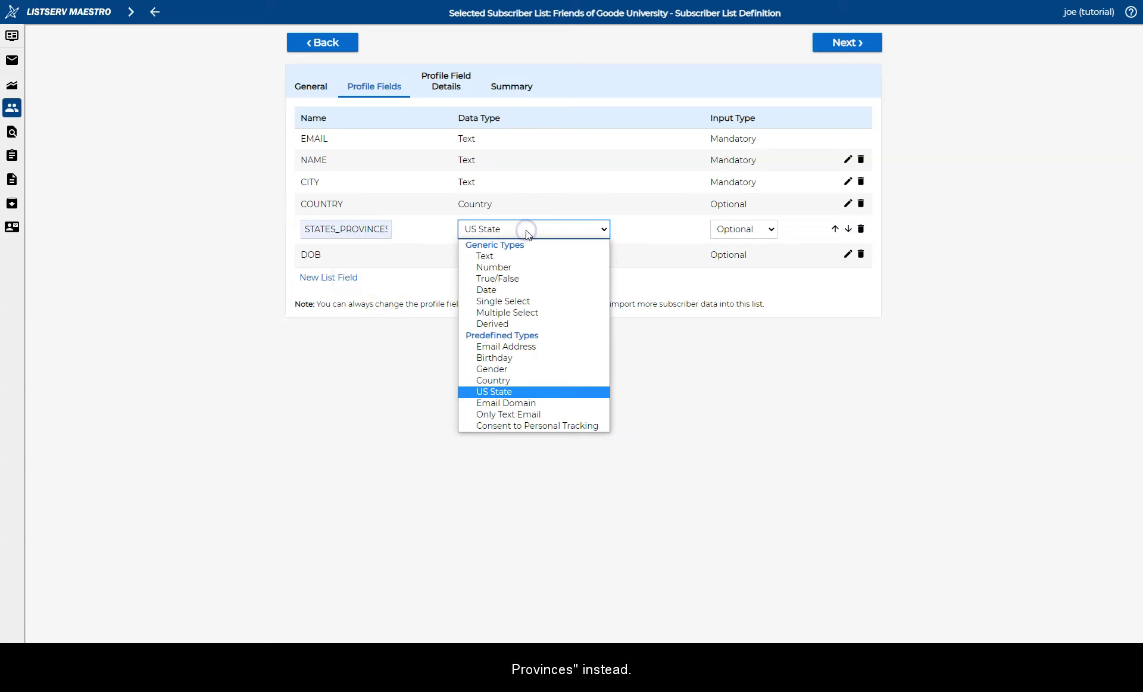
click(543, 303)
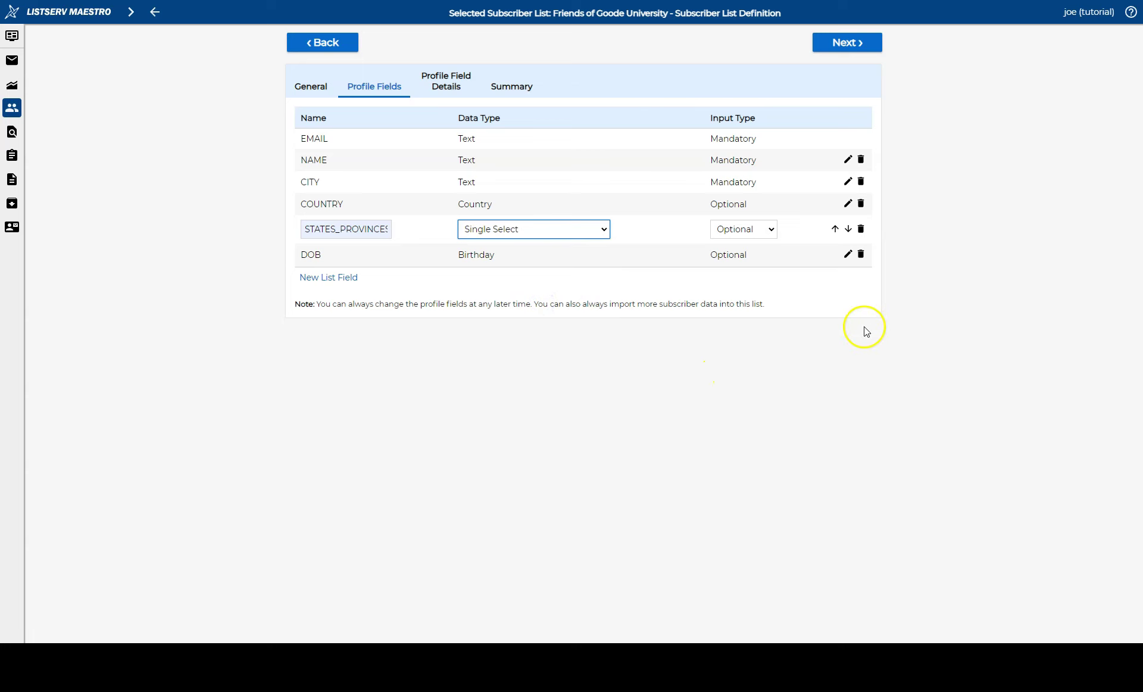
Step: Assign the States and Provinces lookup table to the STATES_PROVINCES field and make its displayed subset depend on the COUNTRY field
click(875, 54)
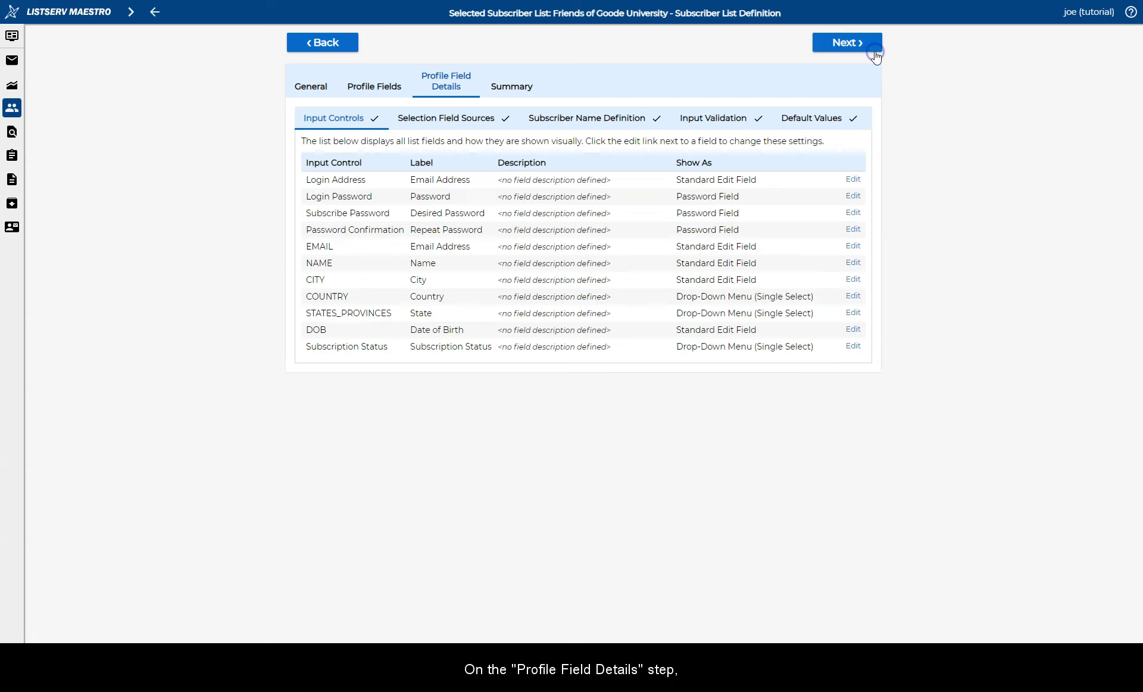
click(475, 121)
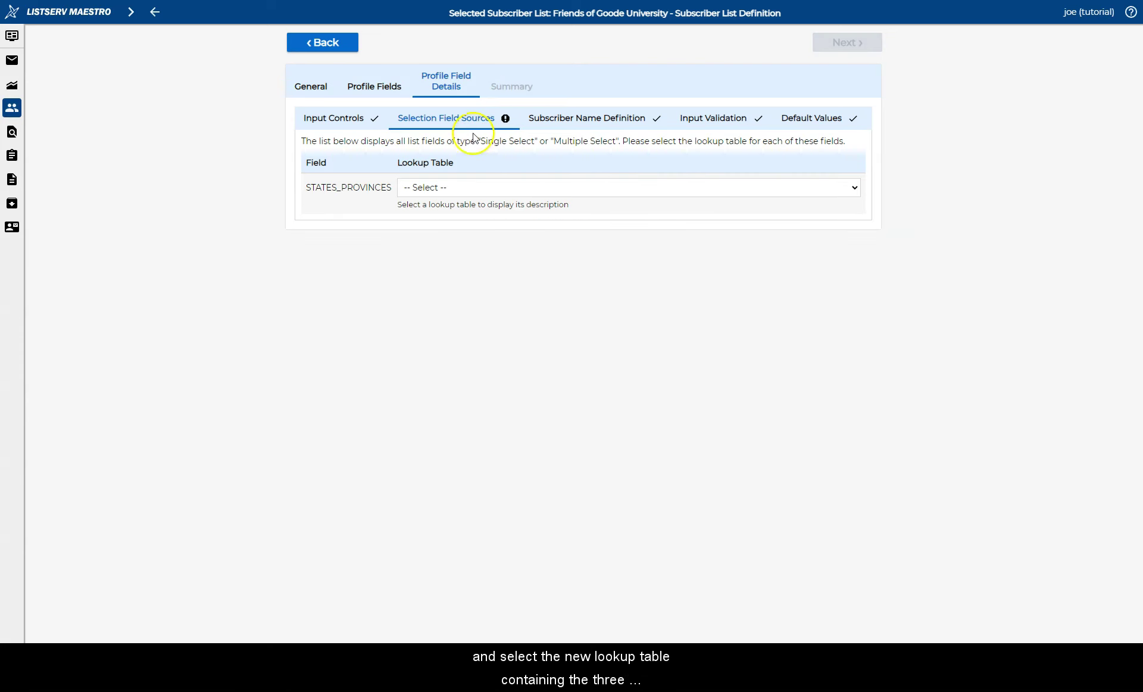
click(487, 187)
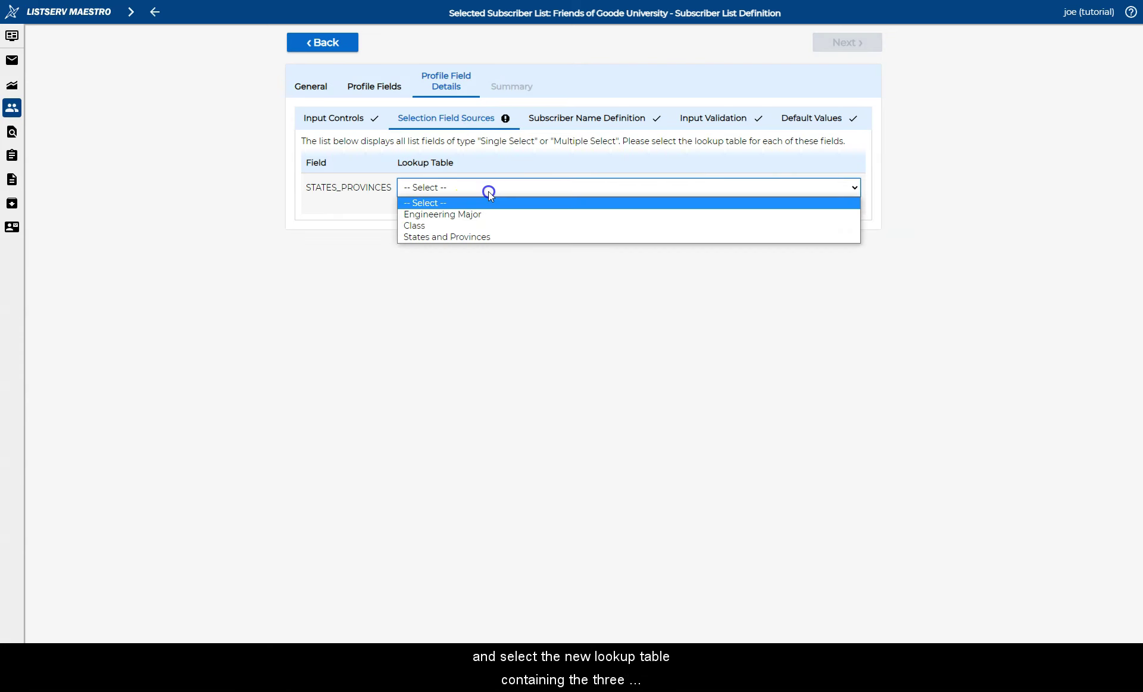
click(494, 237)
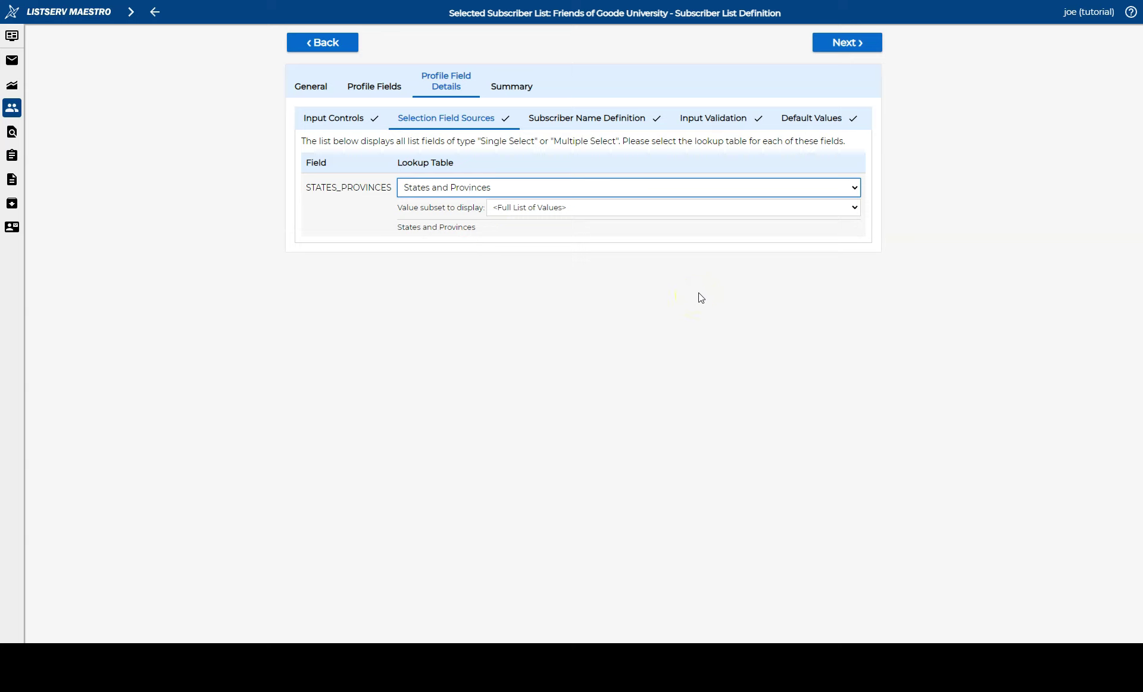
click(706, 208)
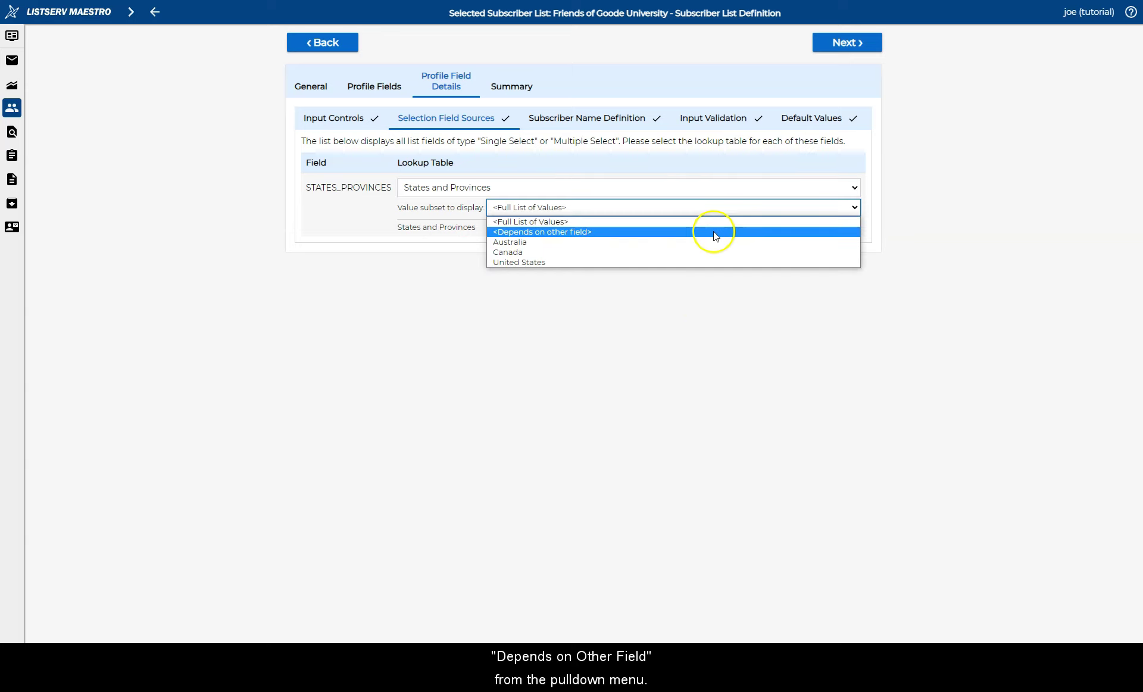
click(709, 232)
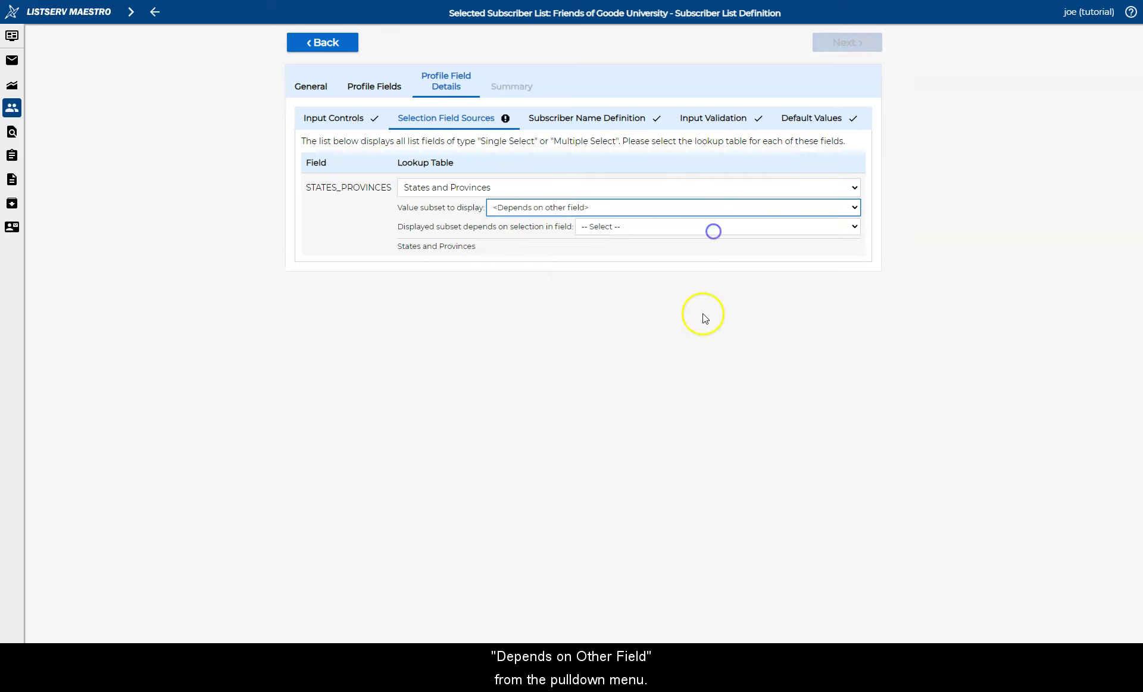
click(710, 232)
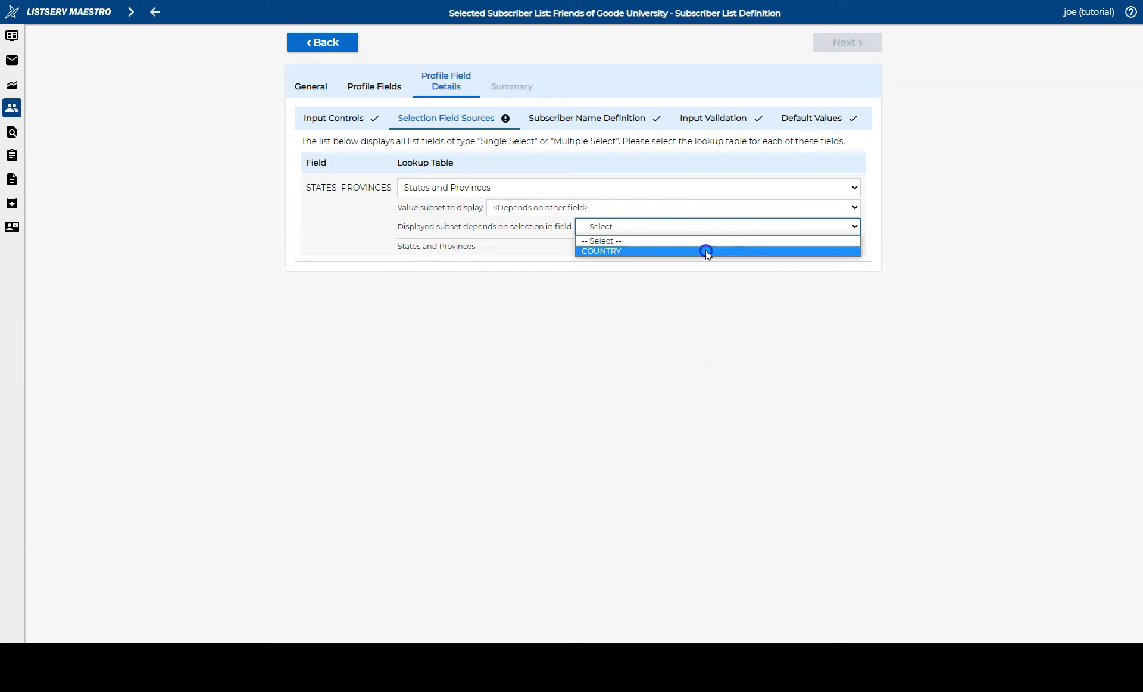
click(706, 250)
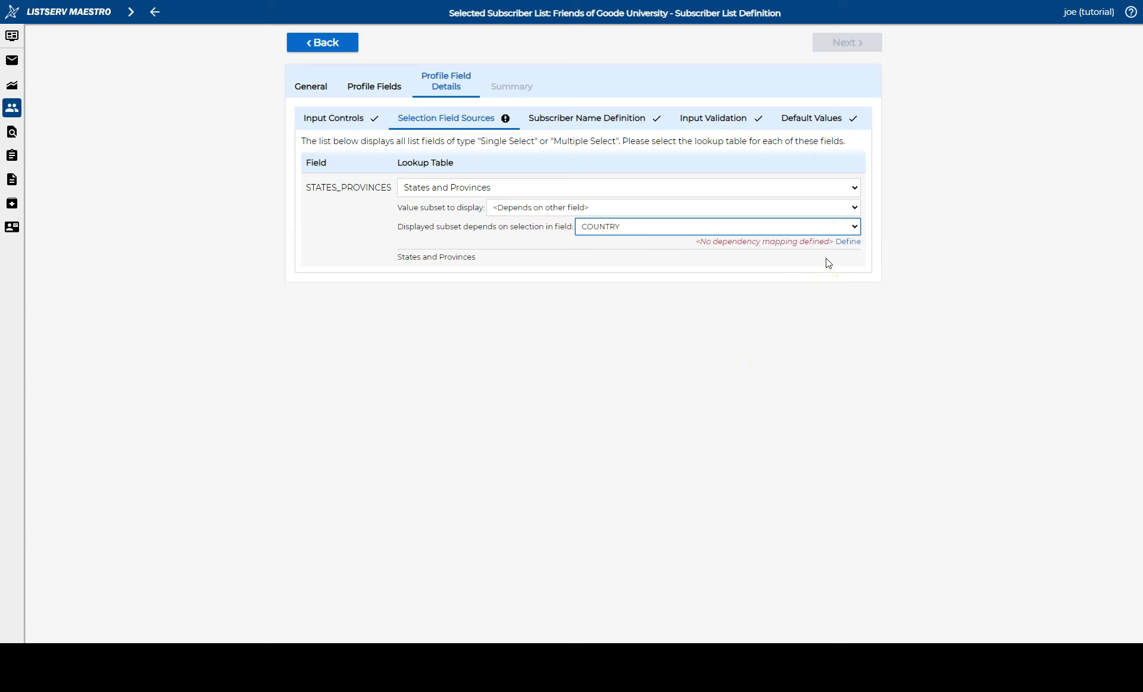
Step: In the COUNTRY dependency mapping for STATES_PROVINCES, map the country Australia to the Australia subset
click(844, 244)
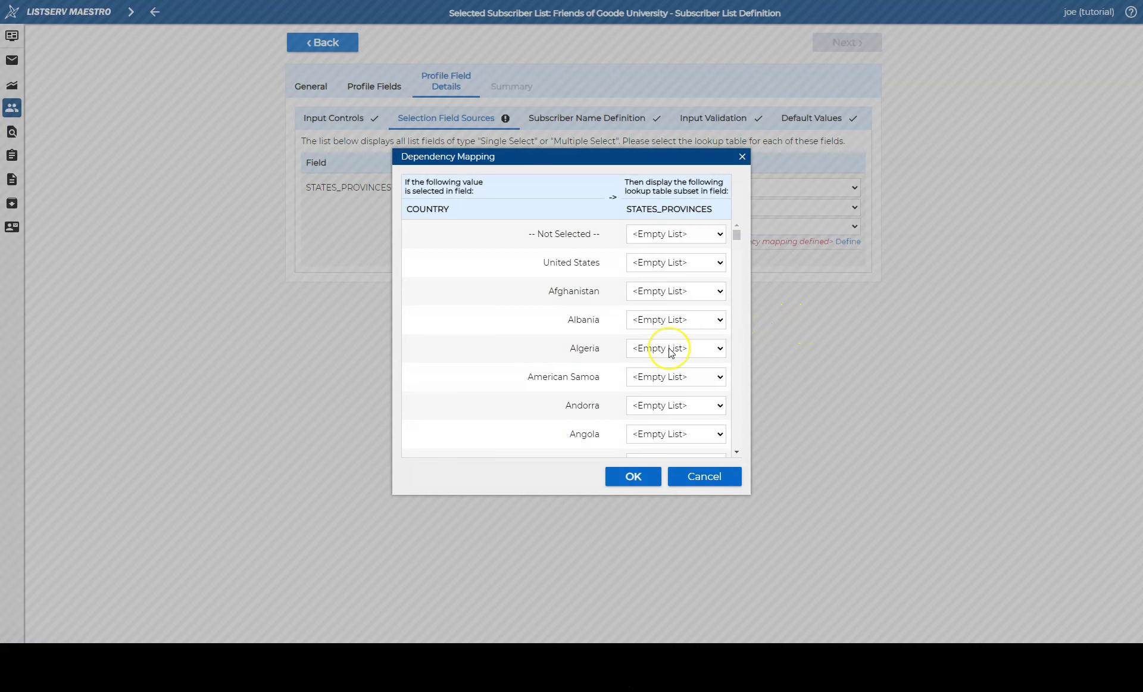
scroll(670, 350, down, 5)
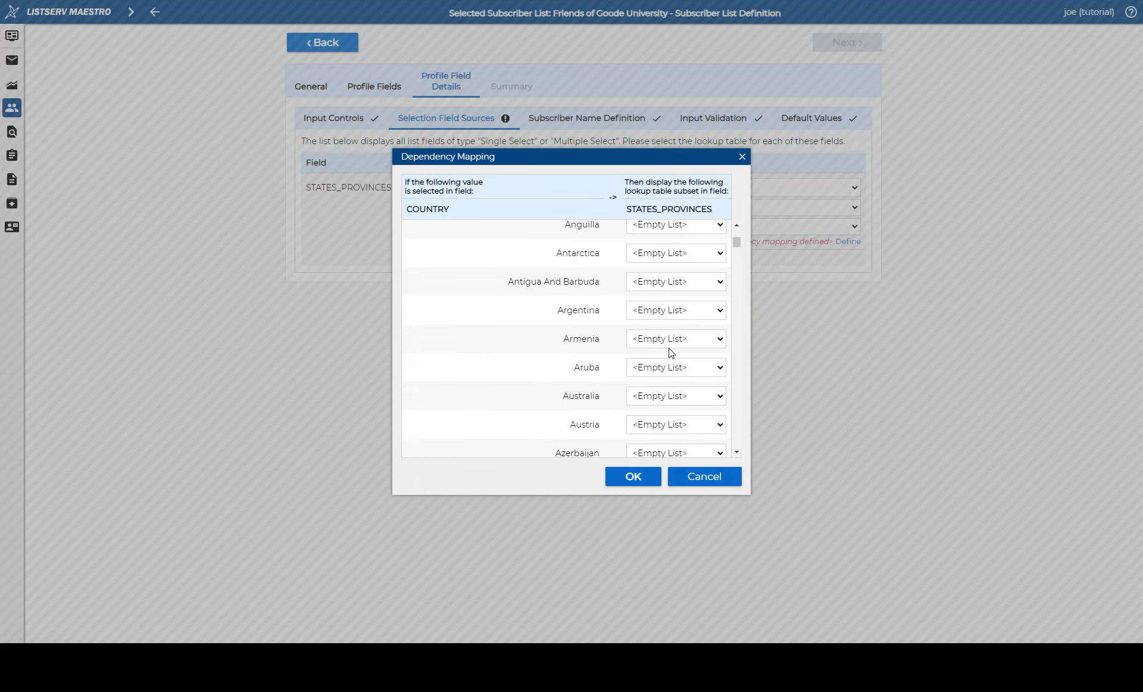
click(671, 339)
click(670, 376)
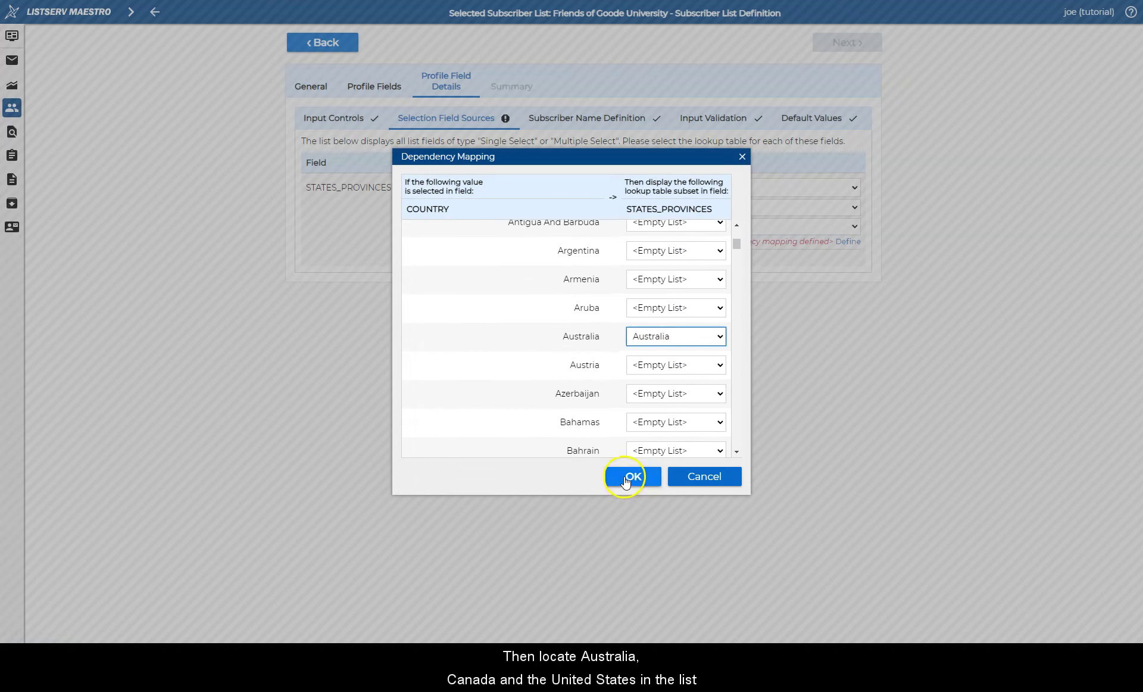
Step: Map the country Canada to the Canada subset in the dependency mapping
scroll(653, 389, down, 6)
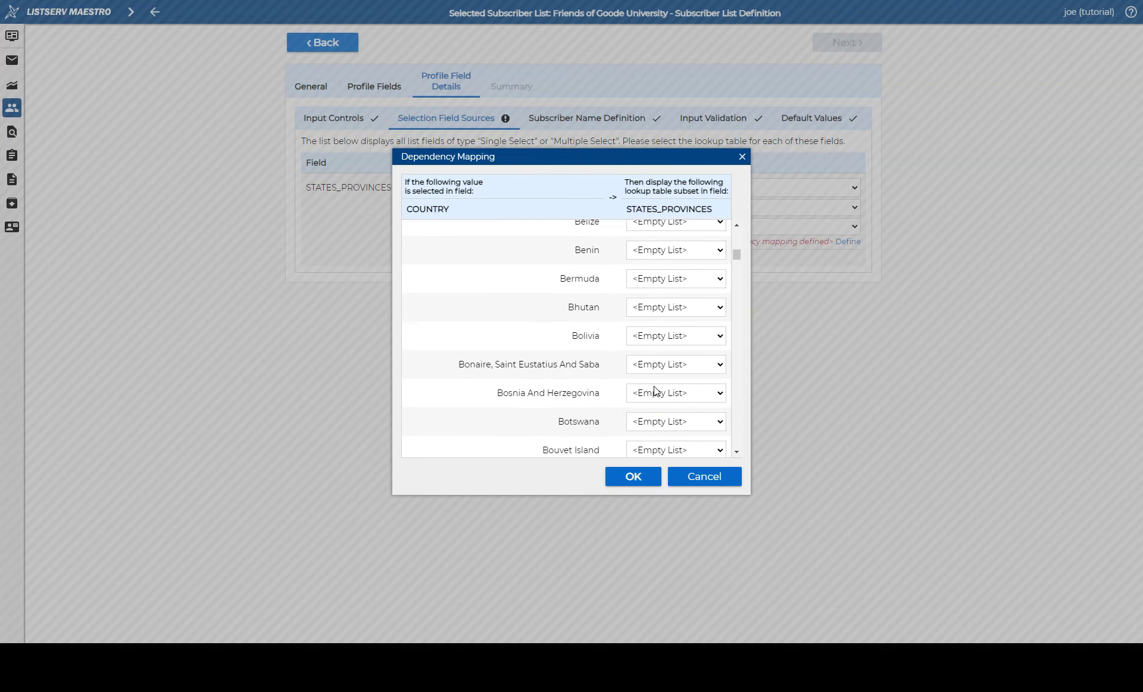
scroll(654, 391, down, 5)
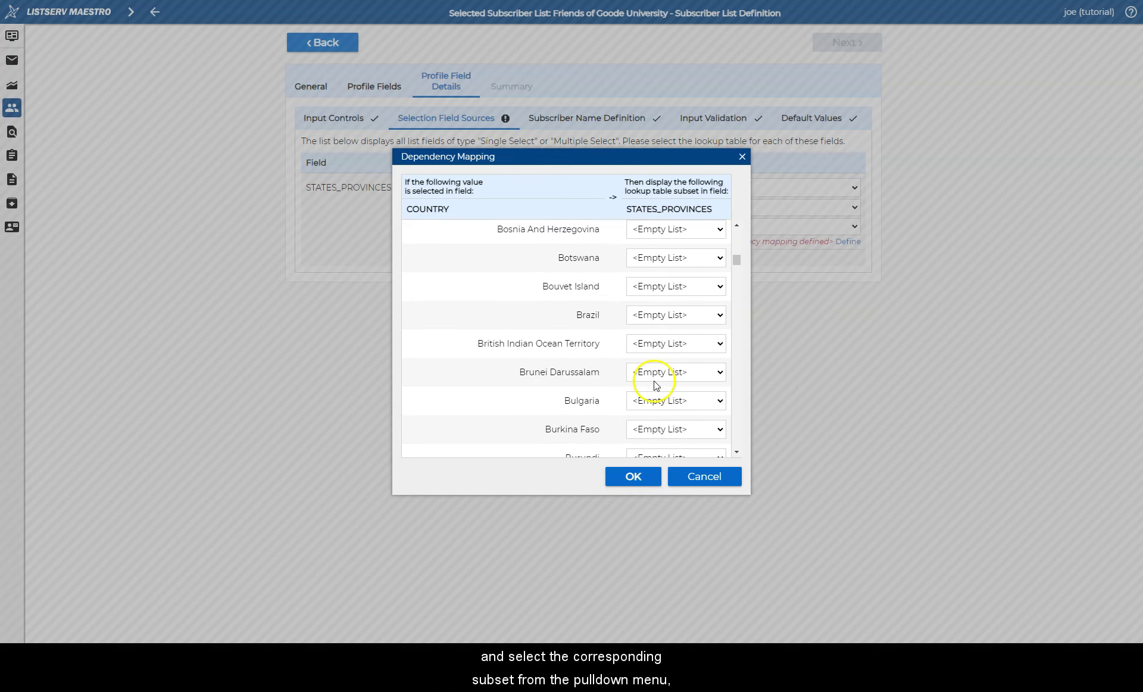
click(685, 307)
click(665, 351)
Step: Map the country United States to the United States subset and accept the dependency mapping
scroll(665, 345, up, 10)
click(676, 262)
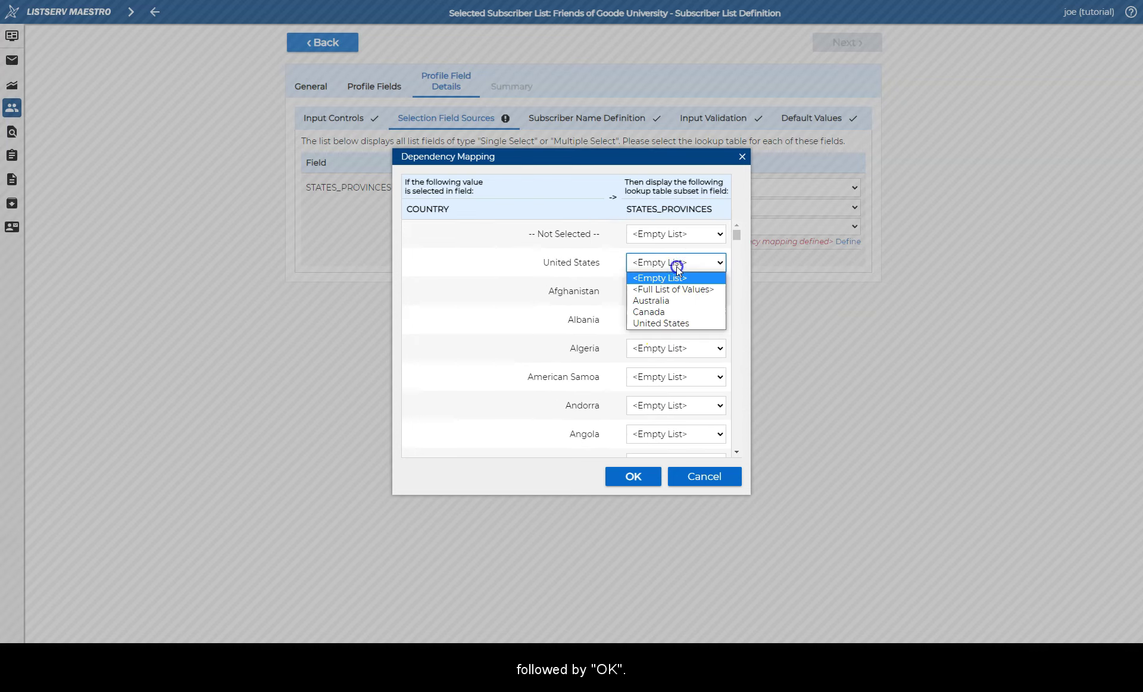
click(675, 323)
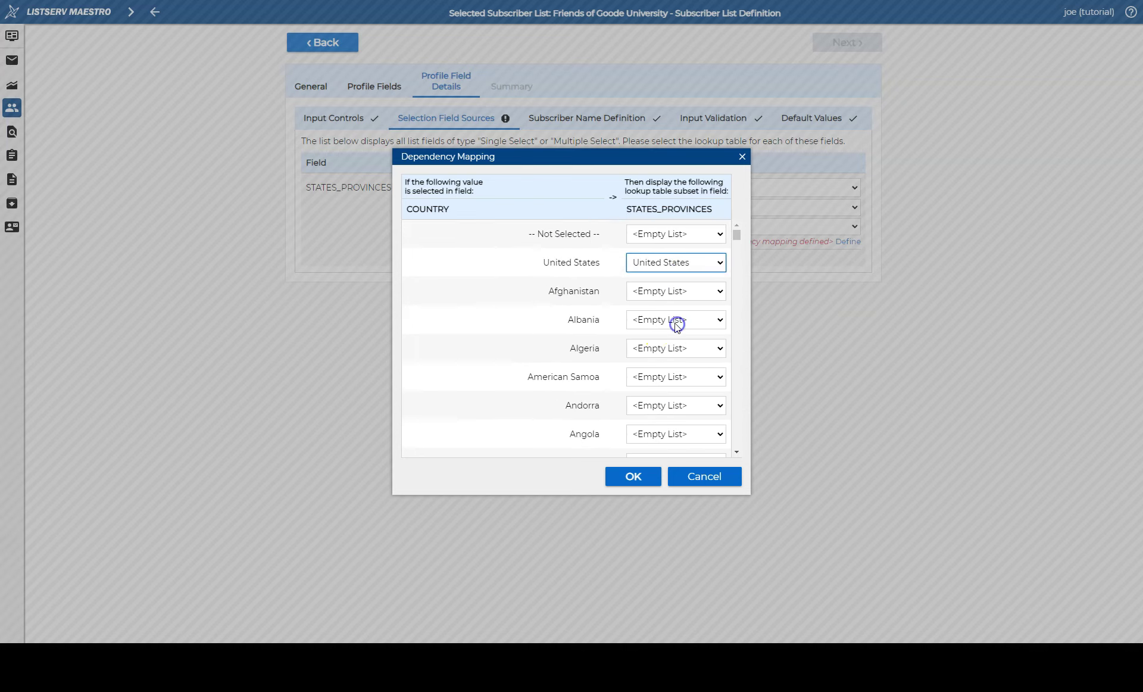
click(625, 487)
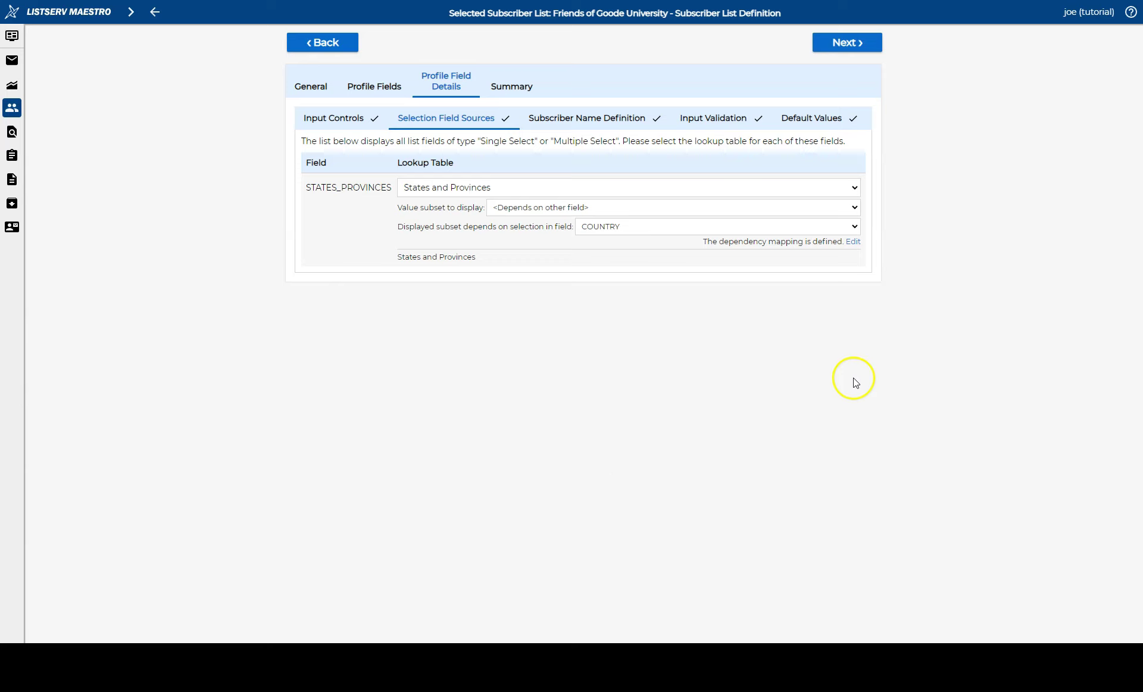
Step: Go on to the summary of the Friends of Goode University list definition and finish it to save the field changes
click(867, 49)
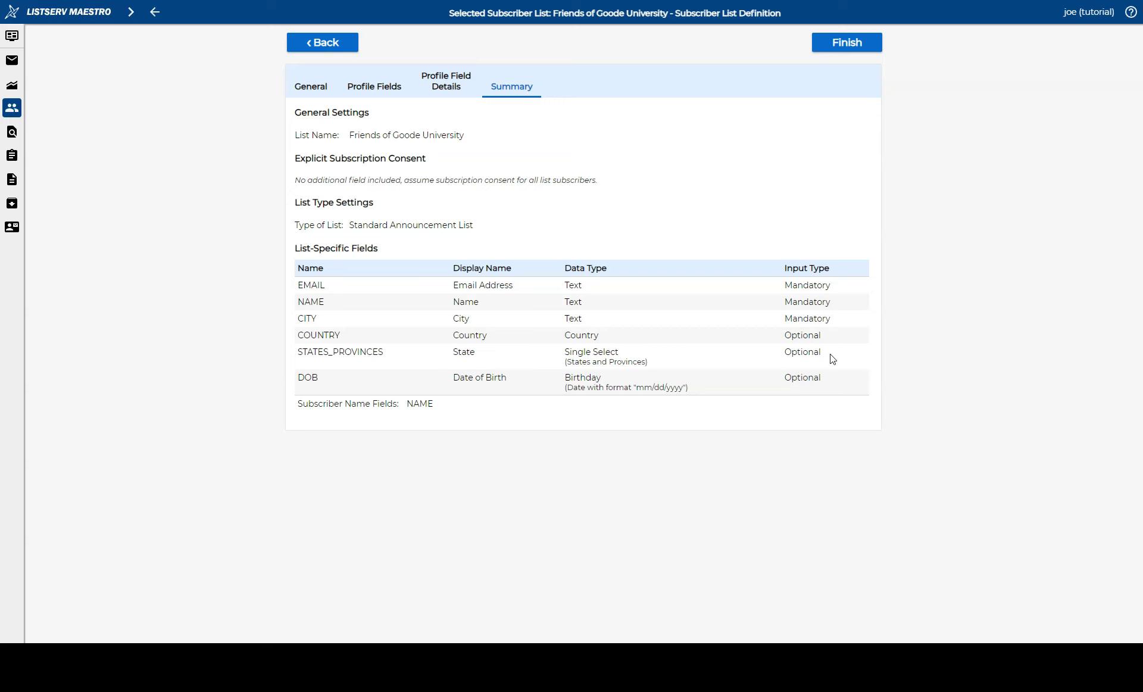
click(864, 42)
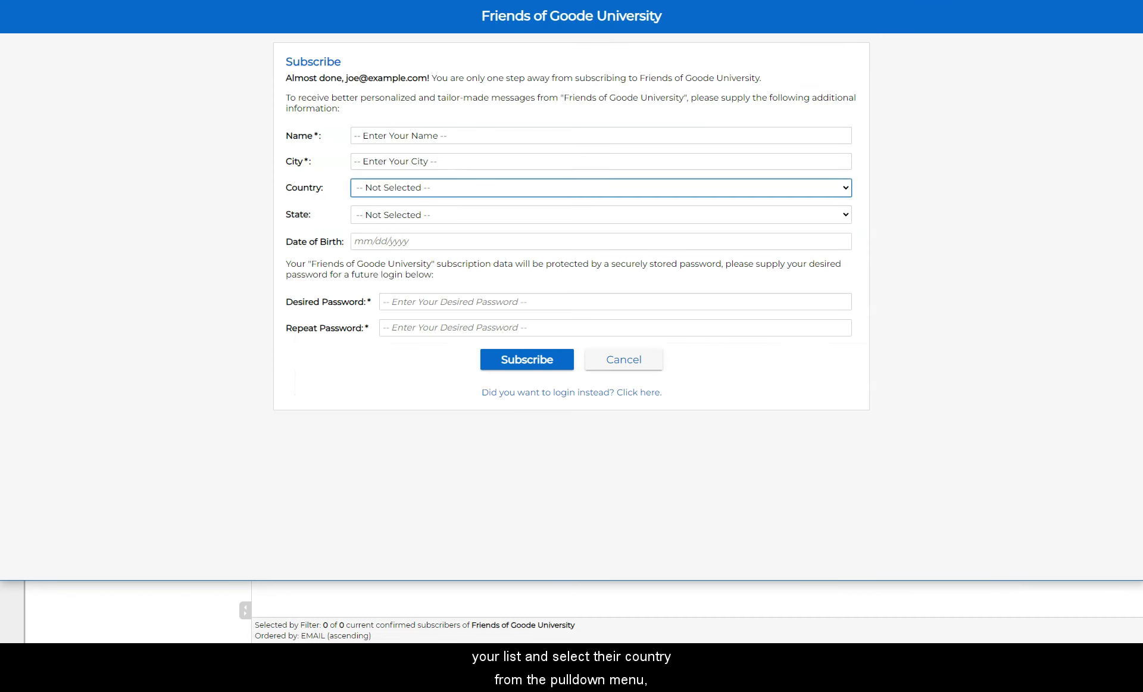
Step: Reload the subscribe form by resubmitting the same e-mail address and check the State choices offered for the country United States
click(302, 105)
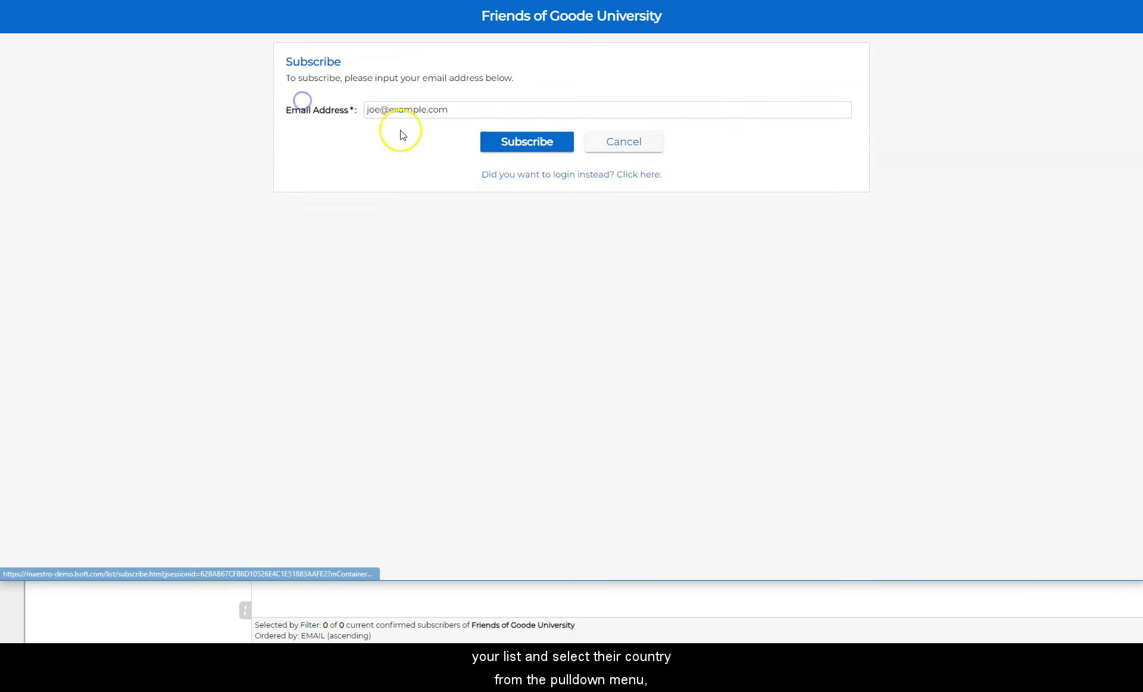
click(523, 143)
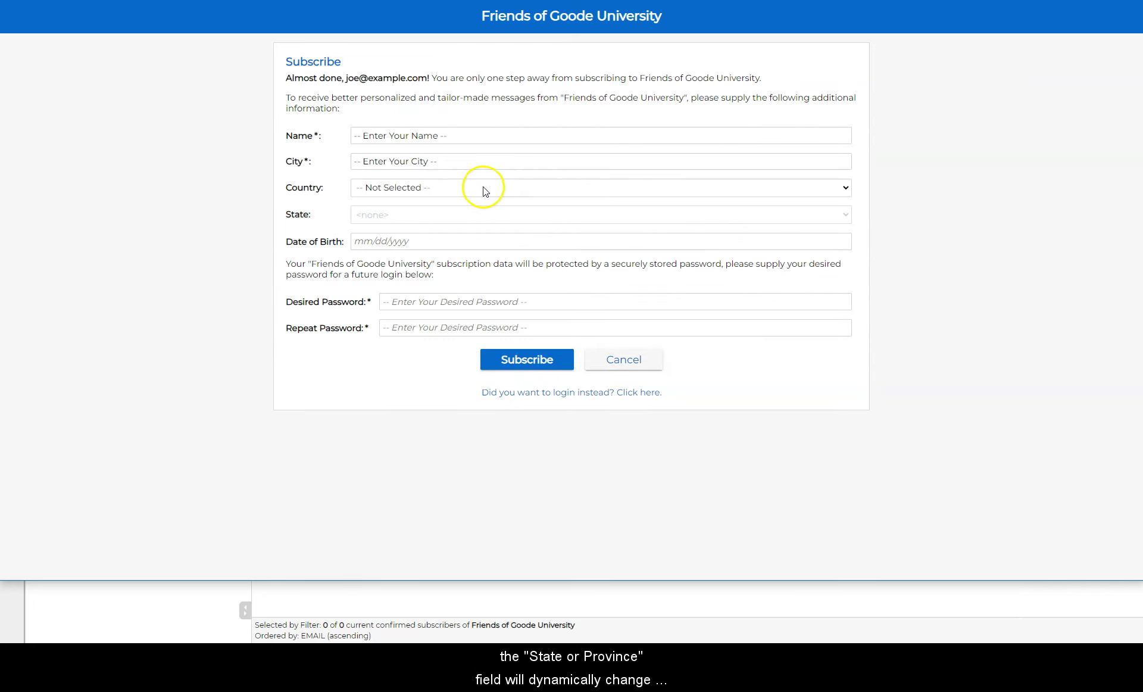
click(483, 188)
click(464, 215)
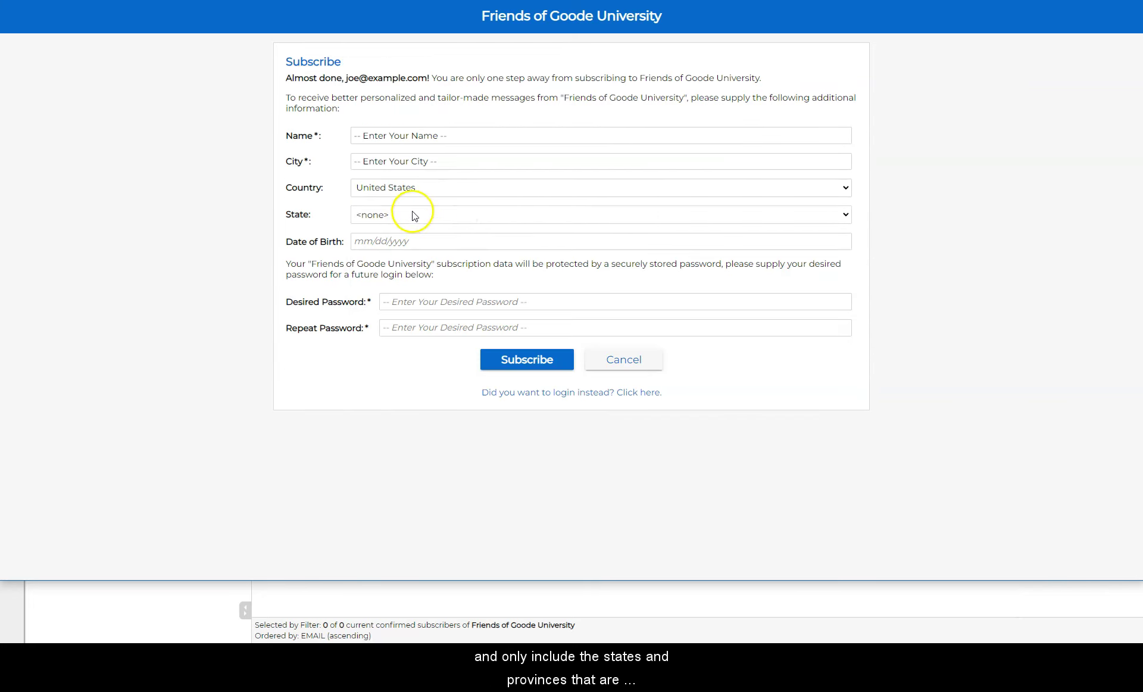
click(414, 215)
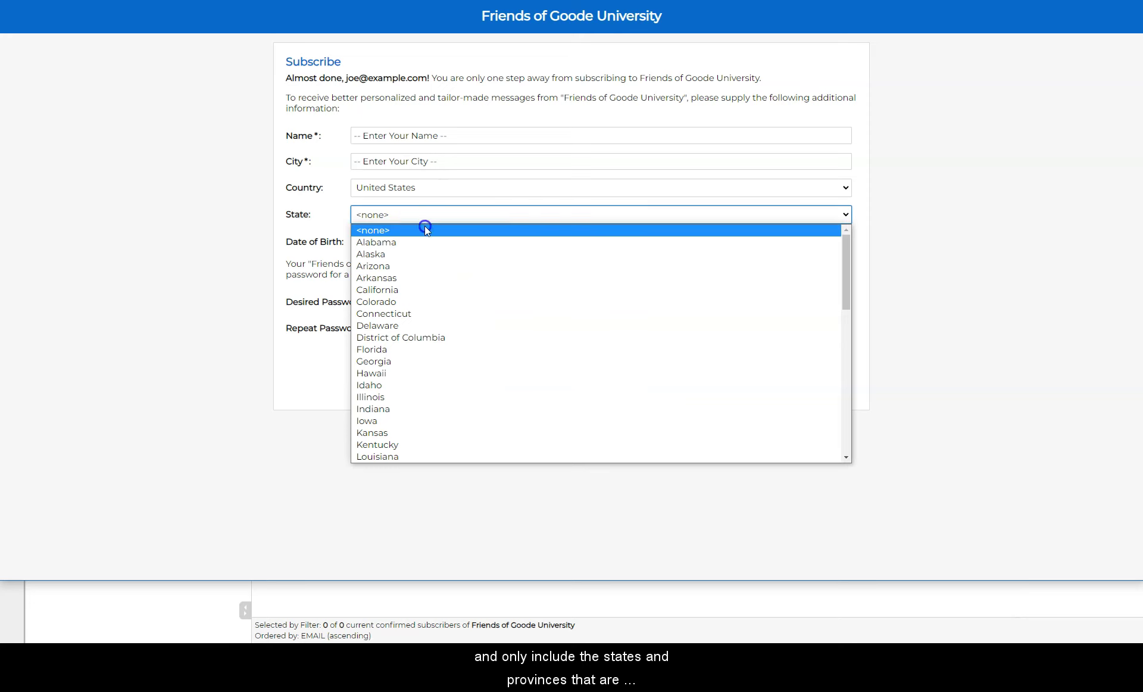
click(425, 228)
Step: Change the Country to Australia and examine the choices in the State field
click(431, 192)
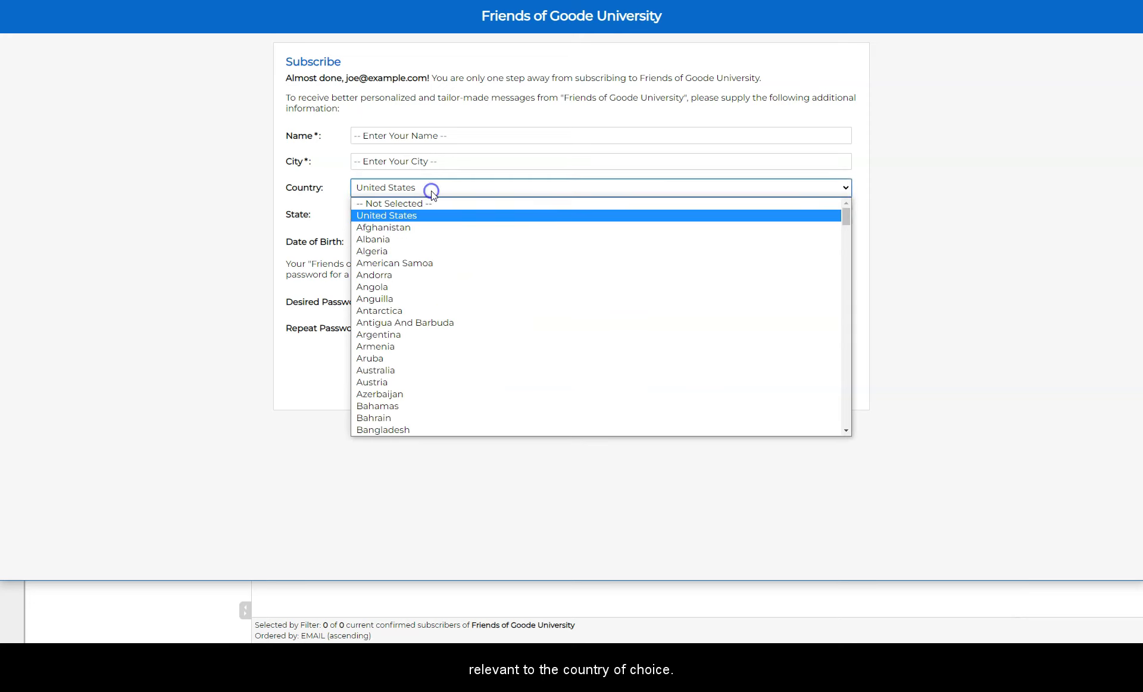
click(399, 372)
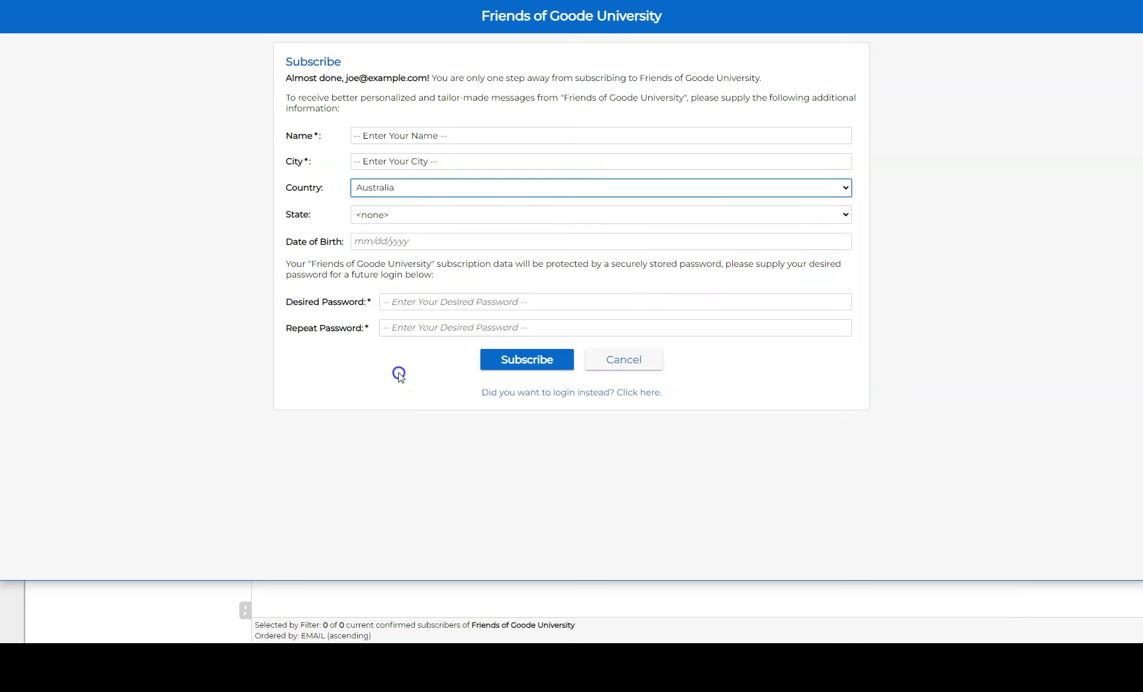
click(429, 217)
click(451, 186)
Step: Change the Country to Canada and review which choices the State field offers
click(451, 186)
scroll(419, 310, down, 8)
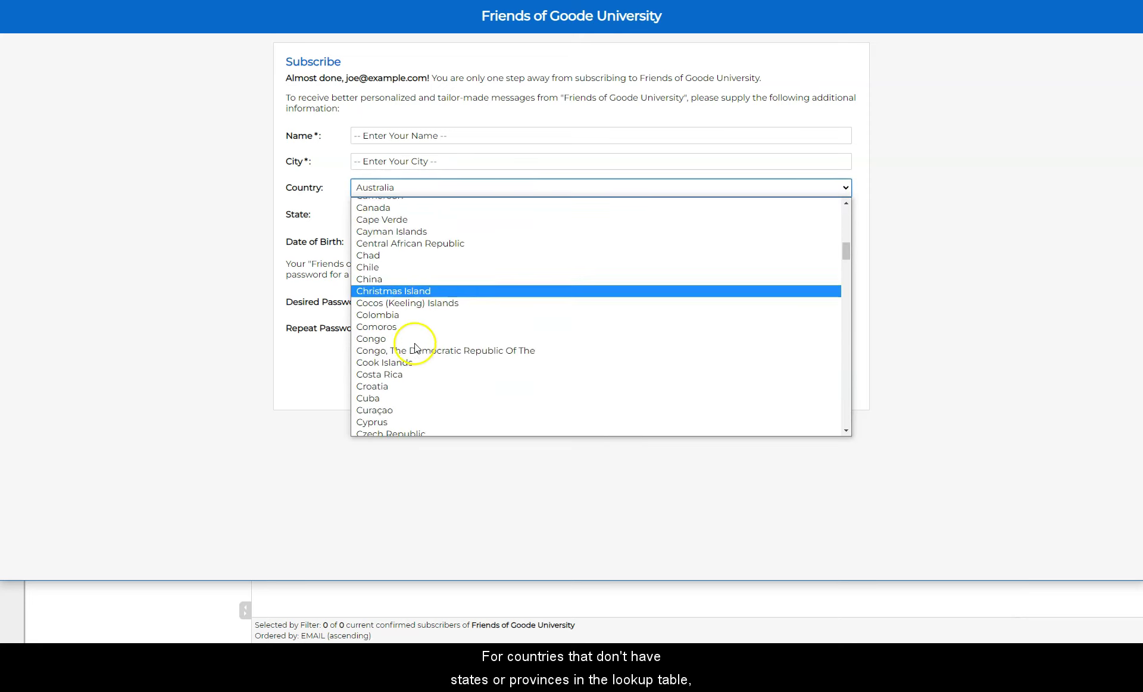
click(444, 204)
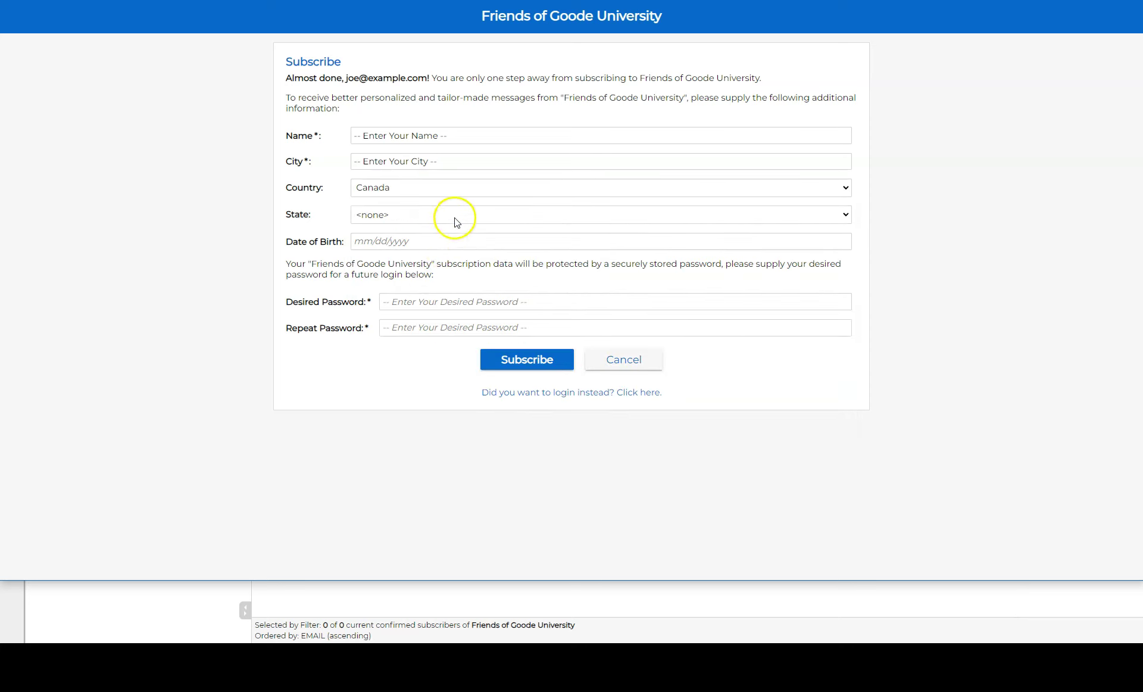
click(455, 217)
click(455, 218)
Step: Set the Country to Belgium to test the State field with a country that has no mapped subset
click(457, 186)
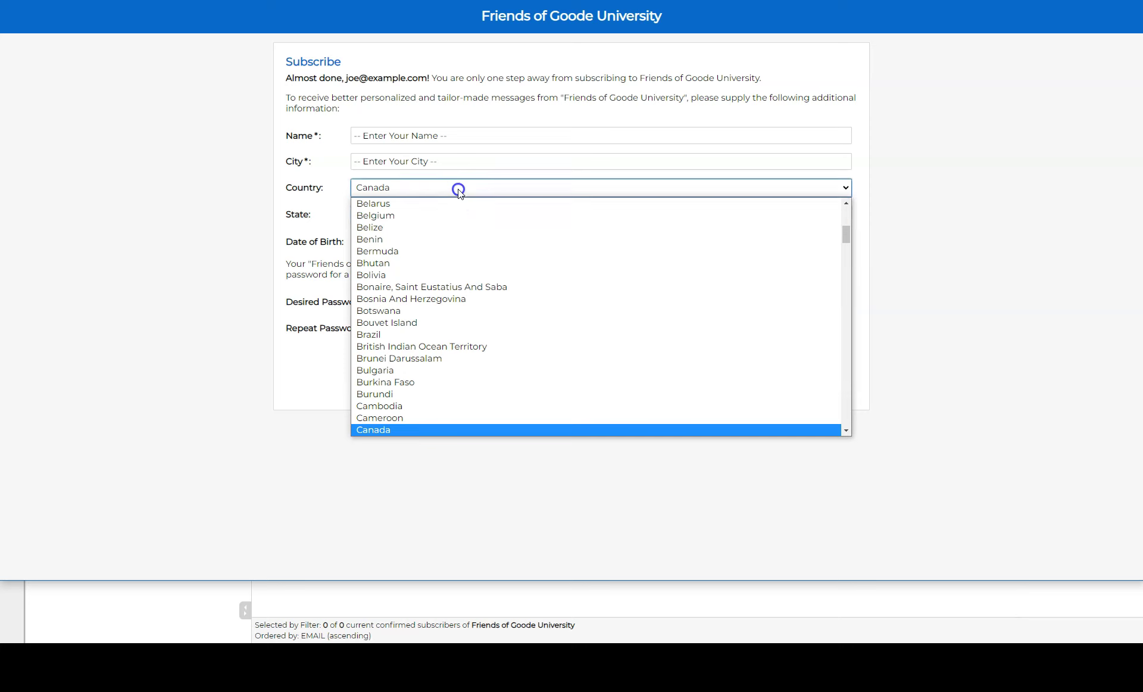
click(459, 212)
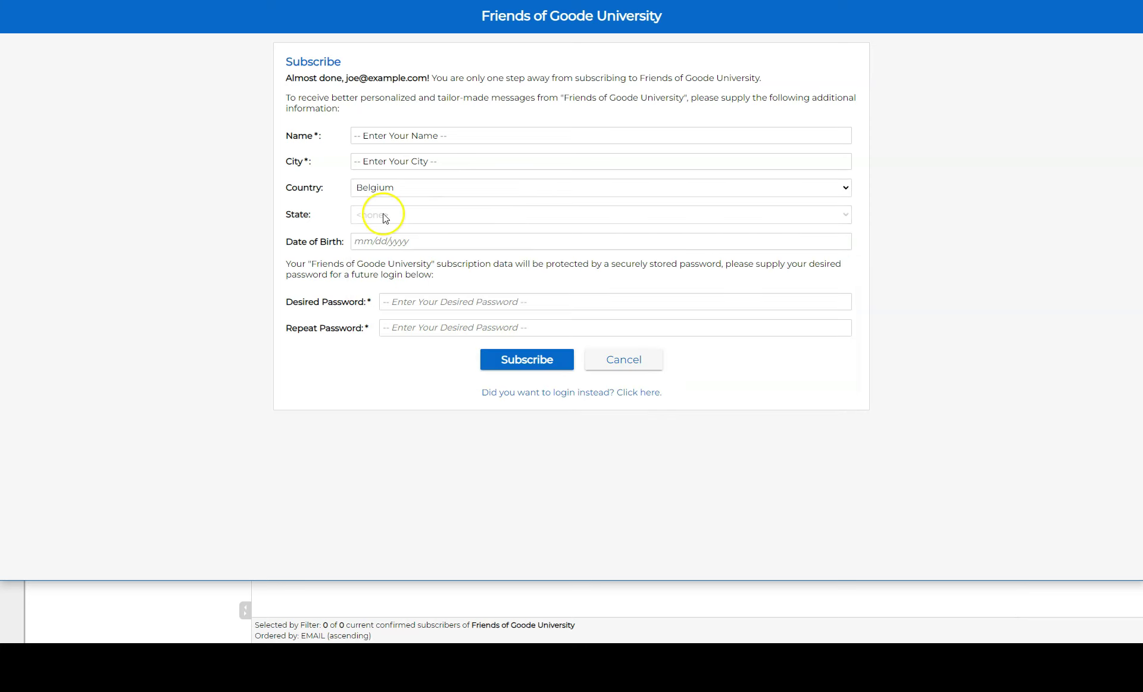